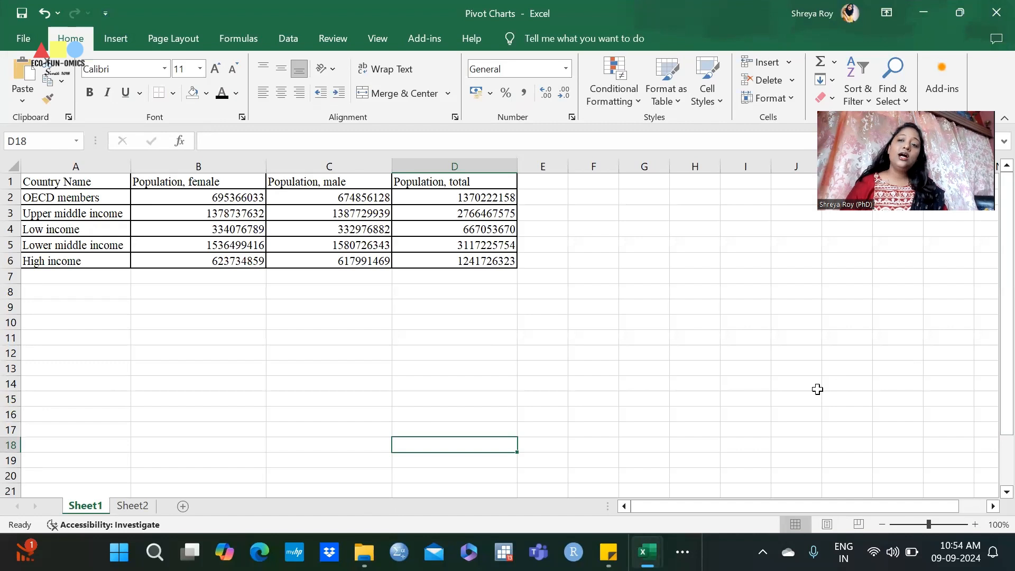
Step: Review the income groups listed under Country Name in the population table on Sheet1
drag(817, 210, 732, 258)
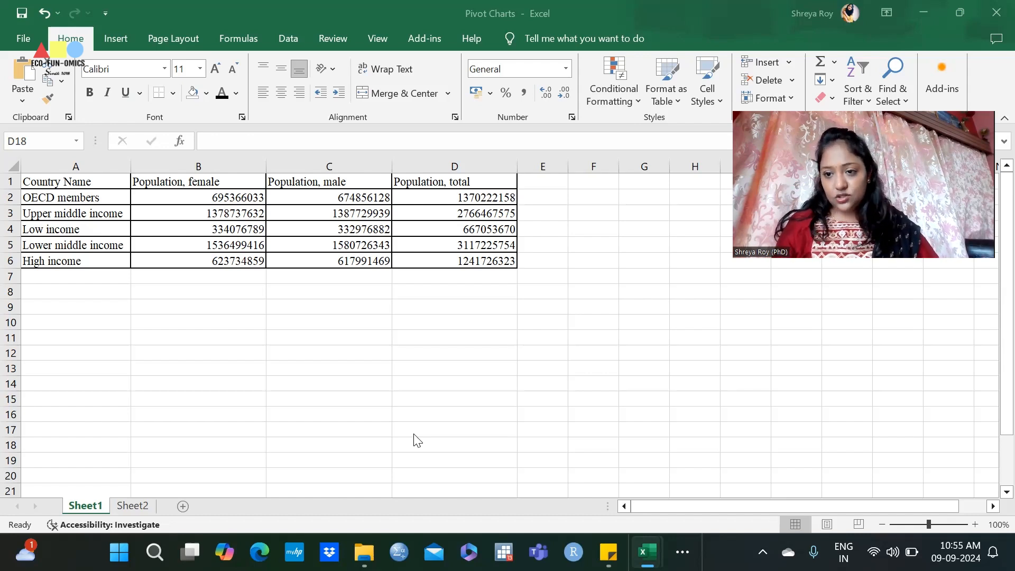
click(88, 202)
drag(87, 205, 83, 262)
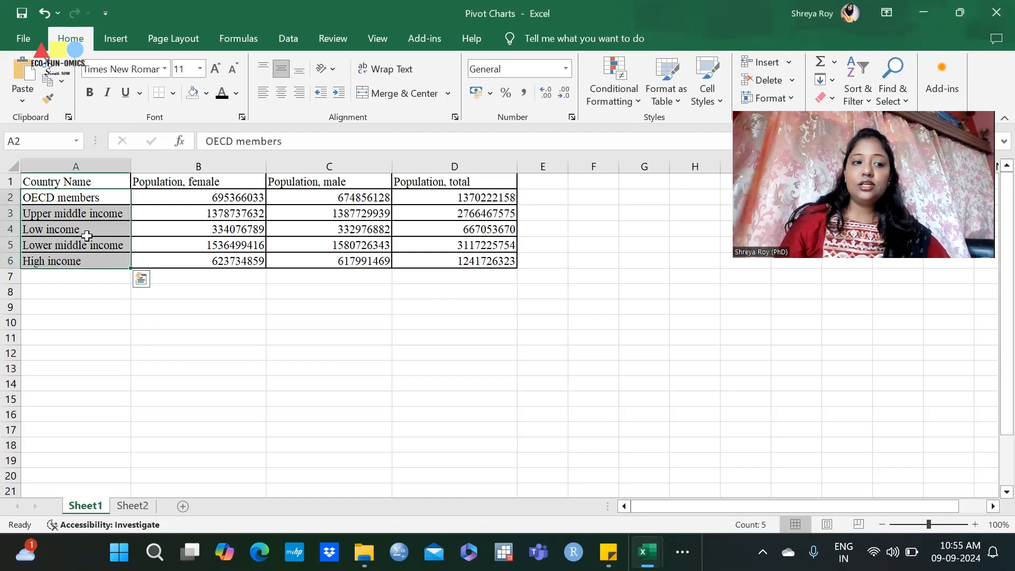
click(88, 197)
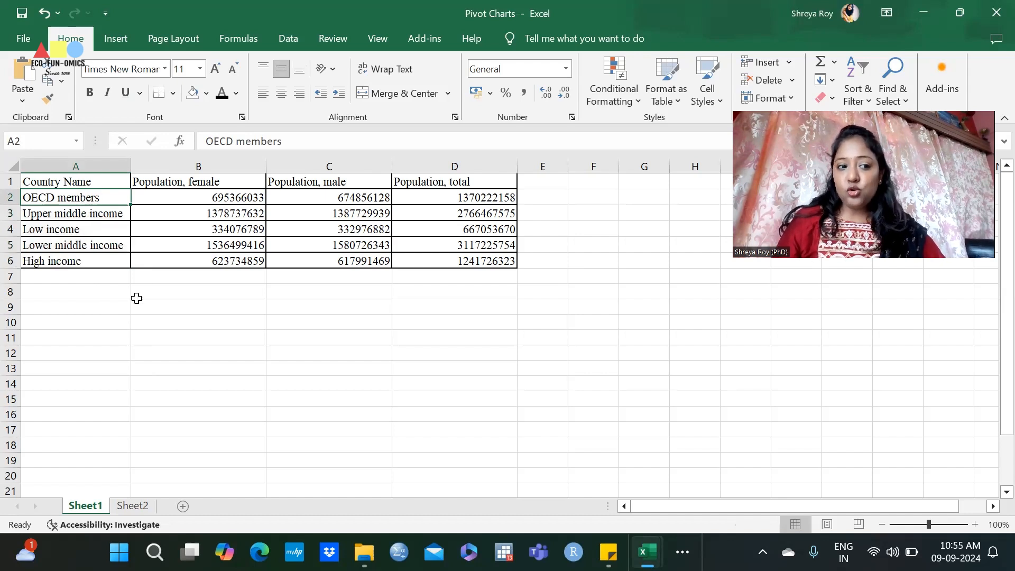
click(74, 213)
click(90, 231)
click(91, 249)
click(98, 260)
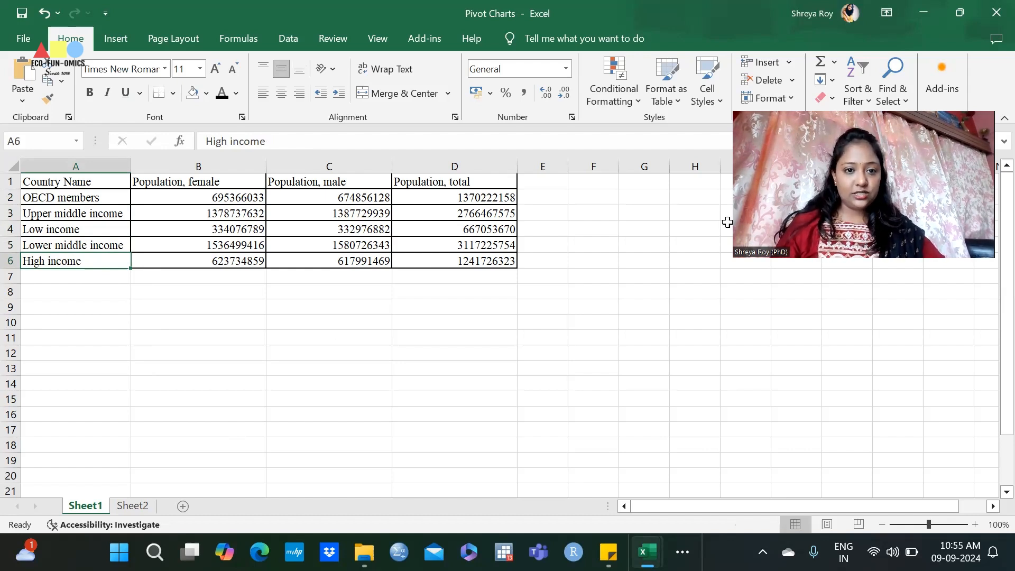
click(418, 368)
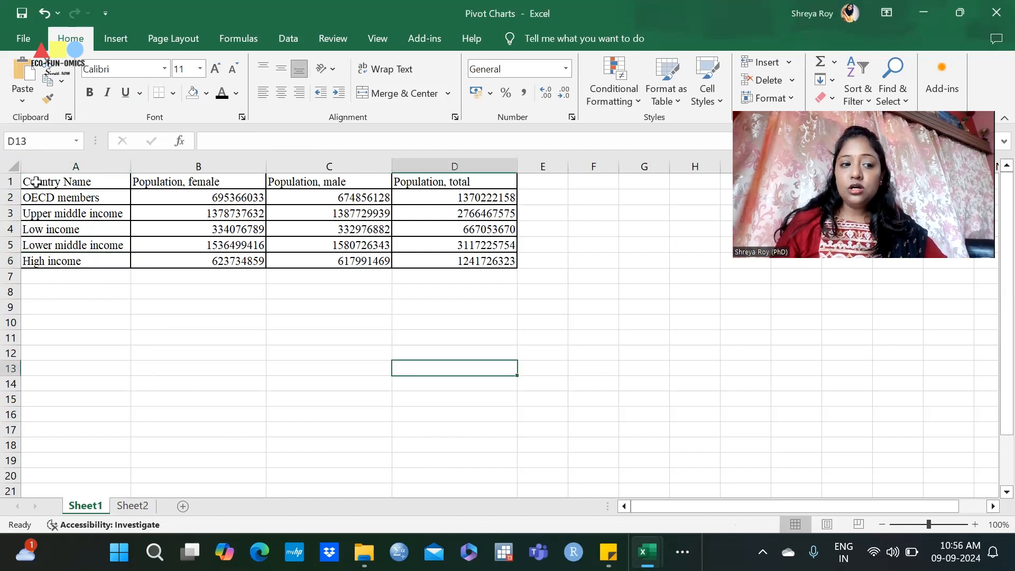
Step: Insert a PivotChart with PivotTable from the population data in A1:D6, placed on the existing worksheet at cell A9 of Sheet1
drag(37, 183, 514, 261)
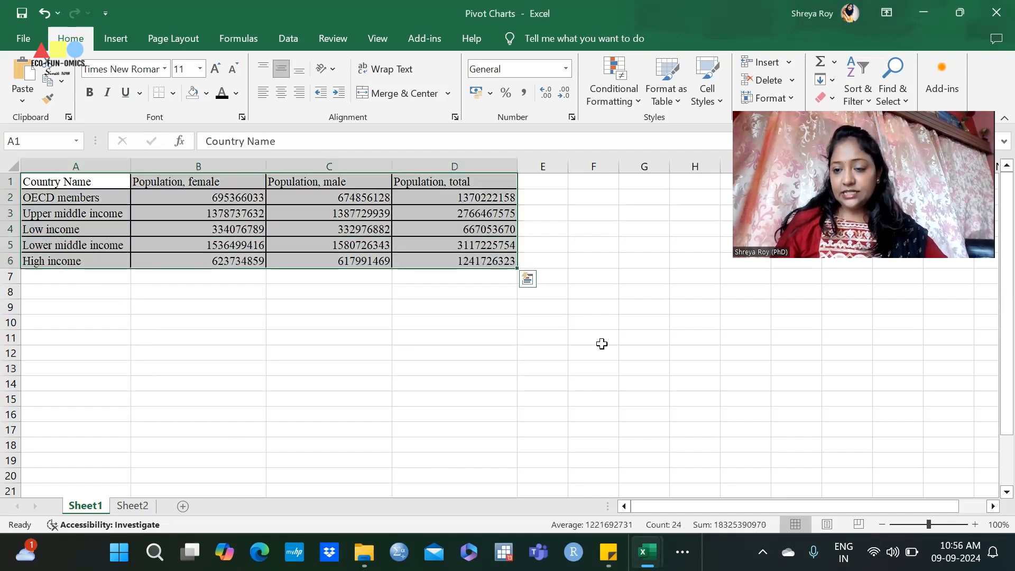
click(121, 41)
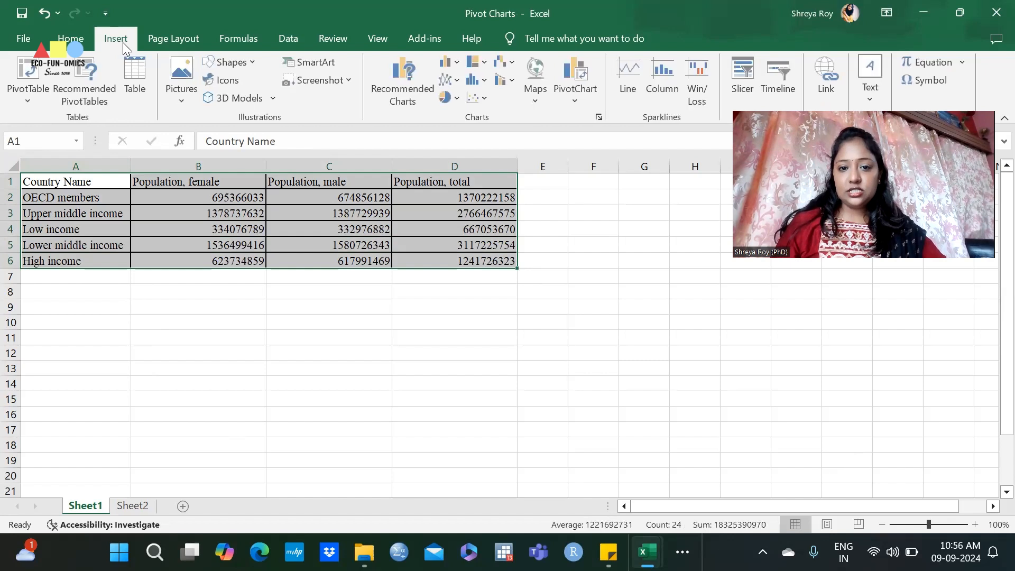
click(578, 99)
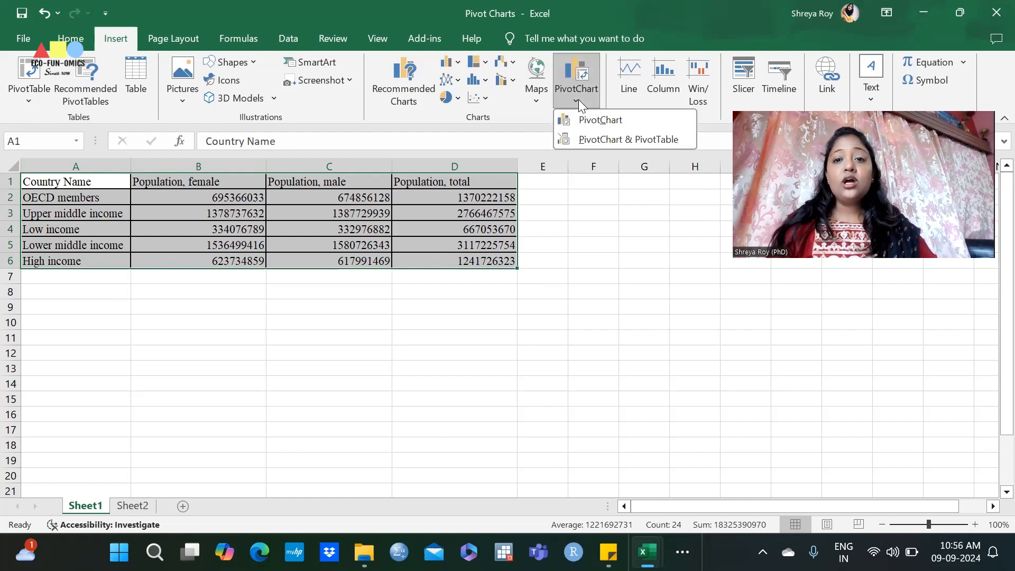
click(664, 140)
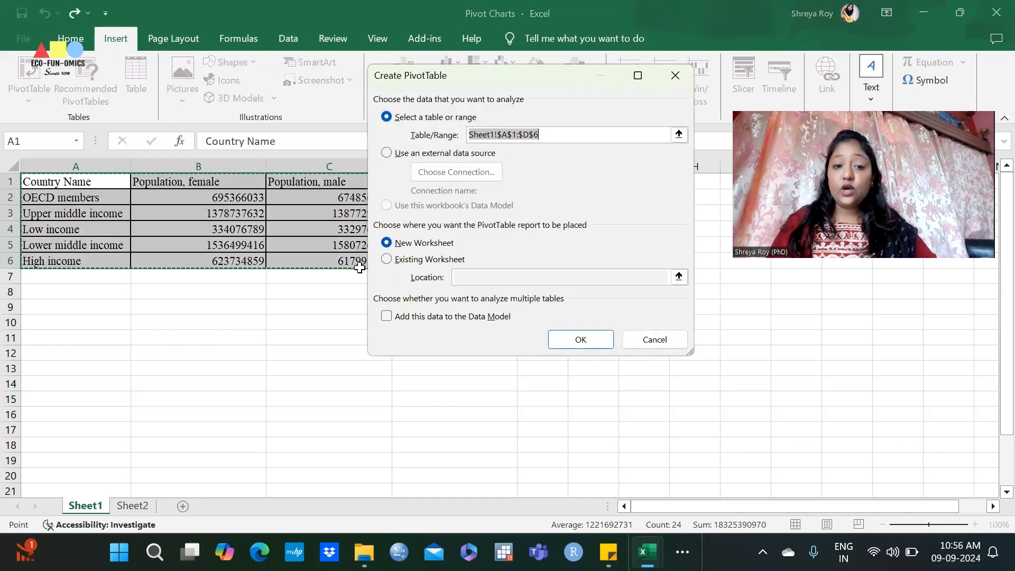
click(387, 259)
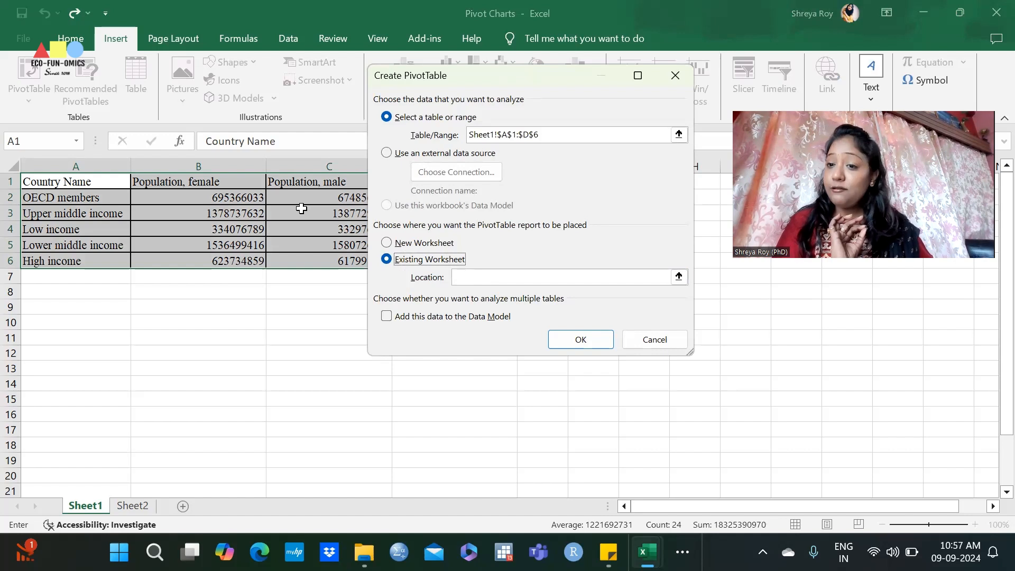
click(388, 244)
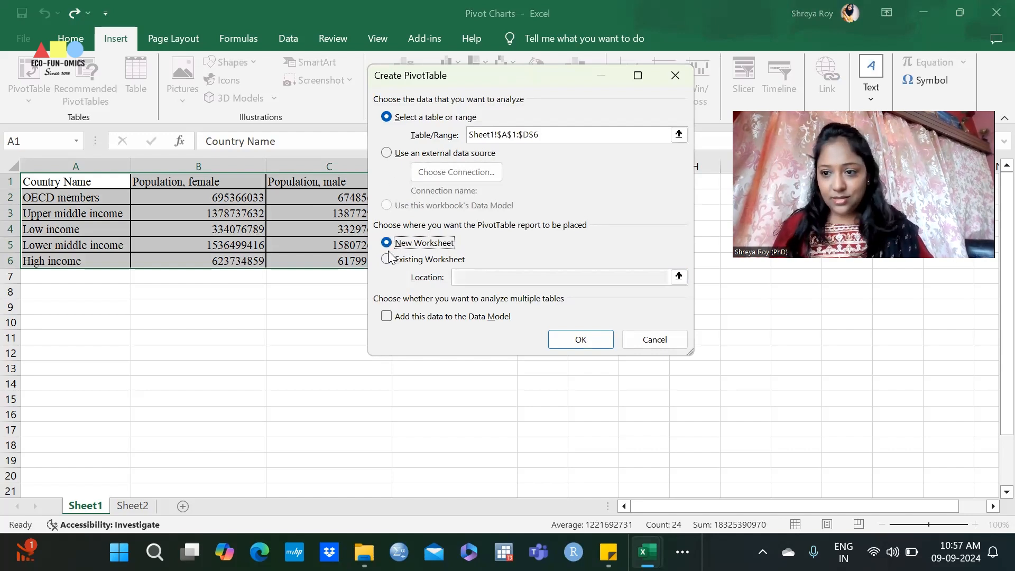
click(387, 258)
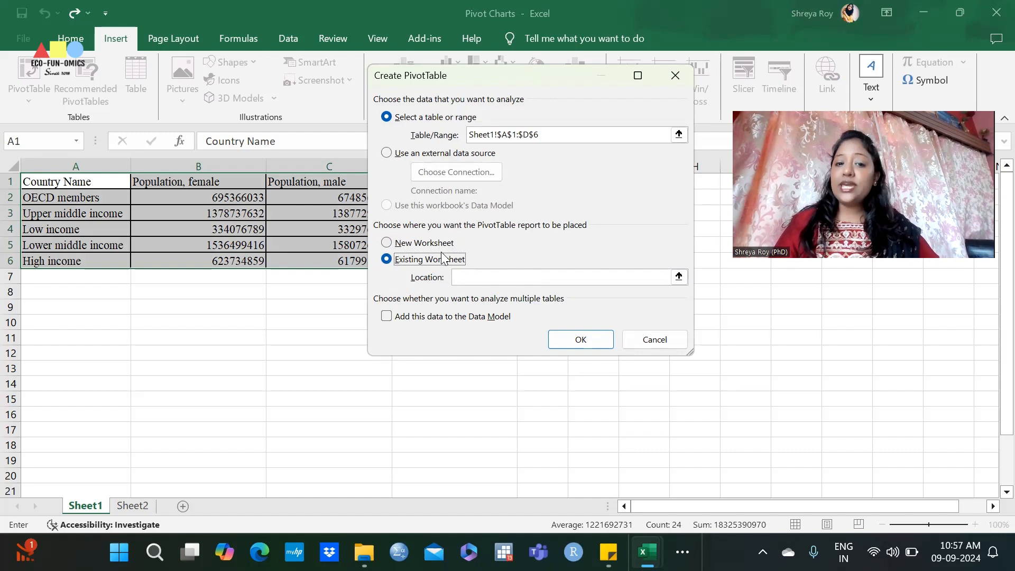
click(481, 281)
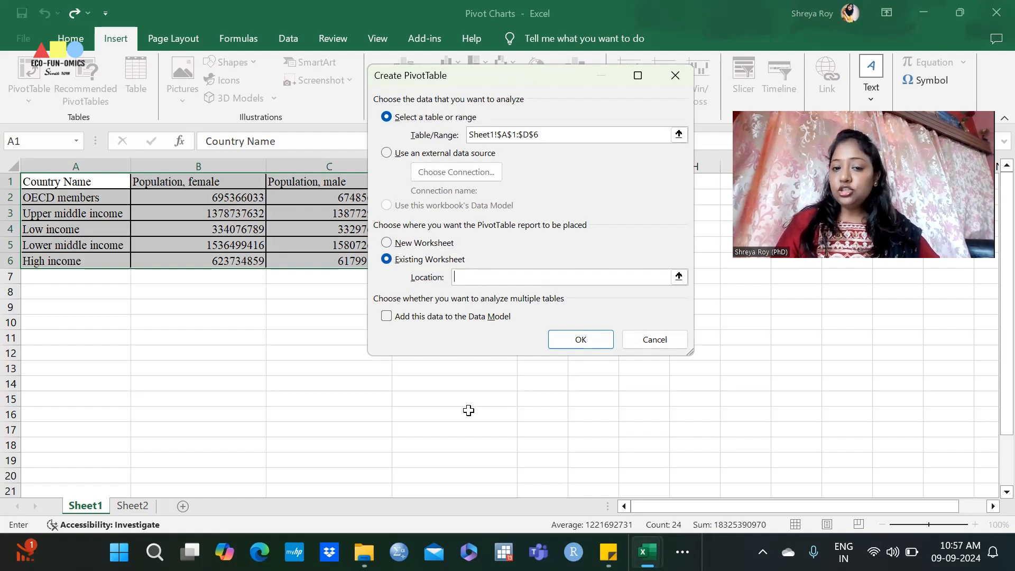
click(71, 307)
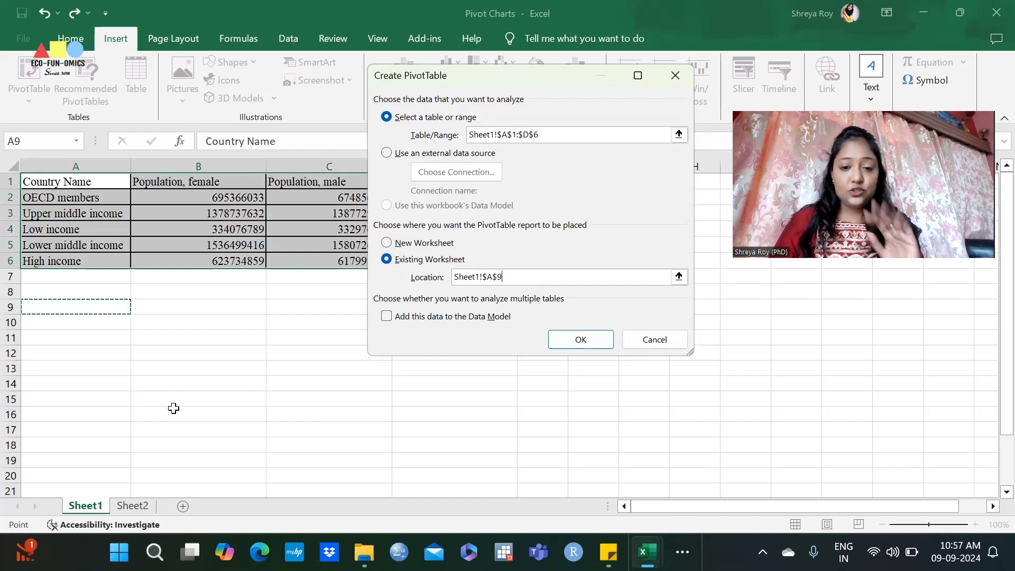
click(580, 340)
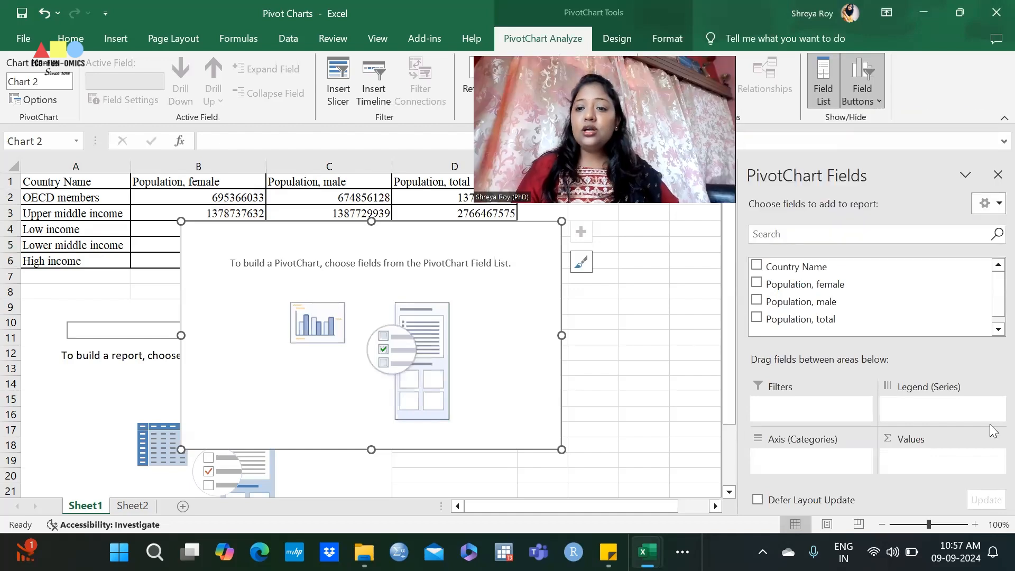
Step: Add the Country Name, Population, female, Population, male and Population, total fields to the PivotChart
click(756, 265)
click(756, 283)
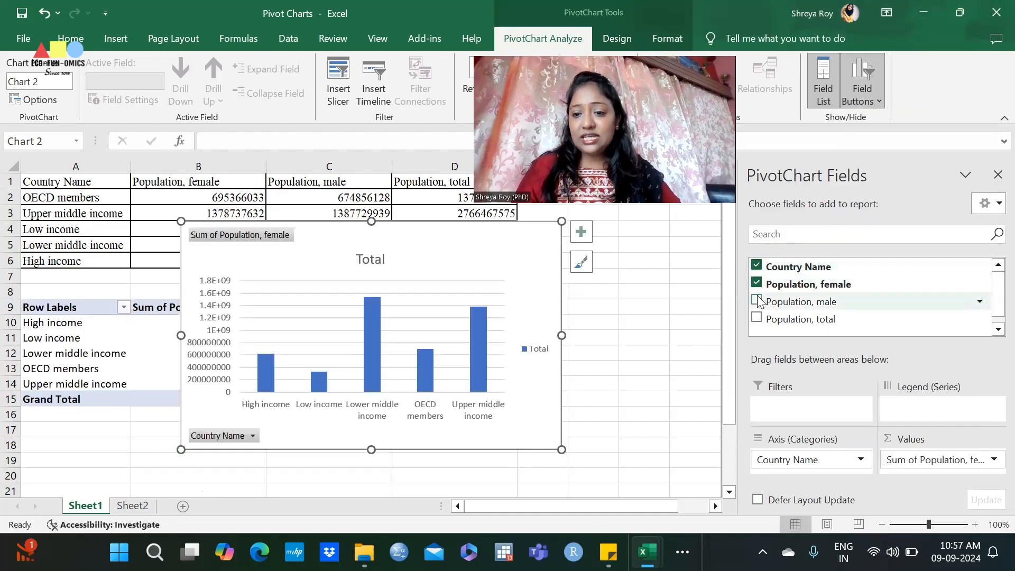
click(756, 301)
click(756, 317)
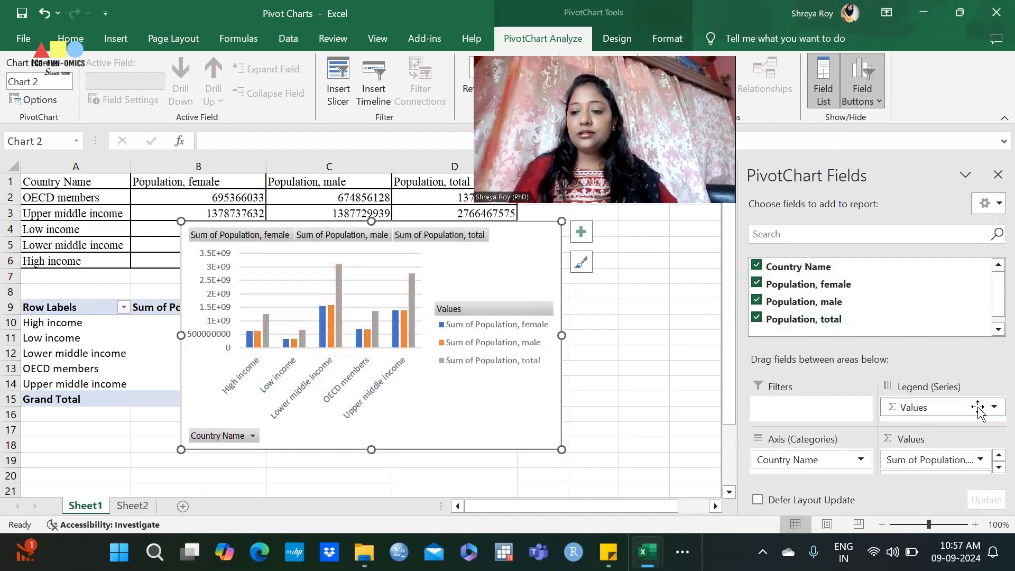
Step: Close the PivotChart field list and move the chart to the empty cells beside the PivotTable
click(995, 174)
drag(534, 240, 940, 224)
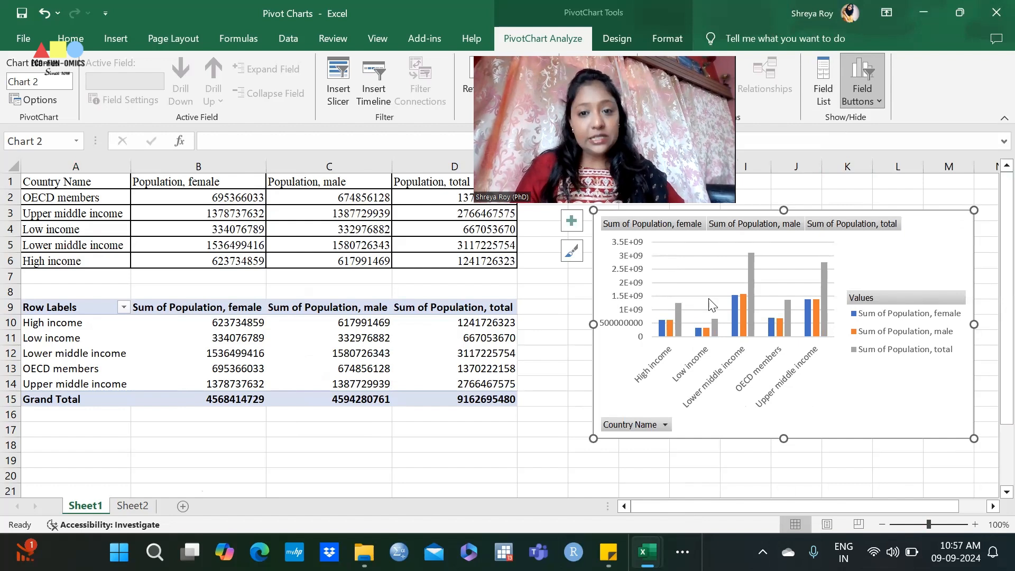
mouse_move(754, 278)
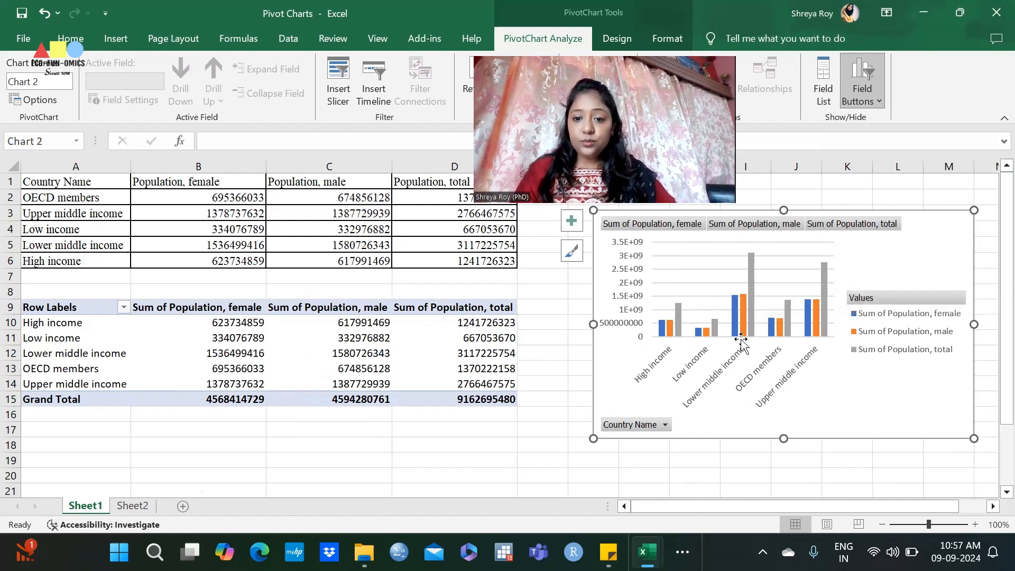
Step: Filter the PivotChart by Country Name to show only High income and Low income
click(665, 424)
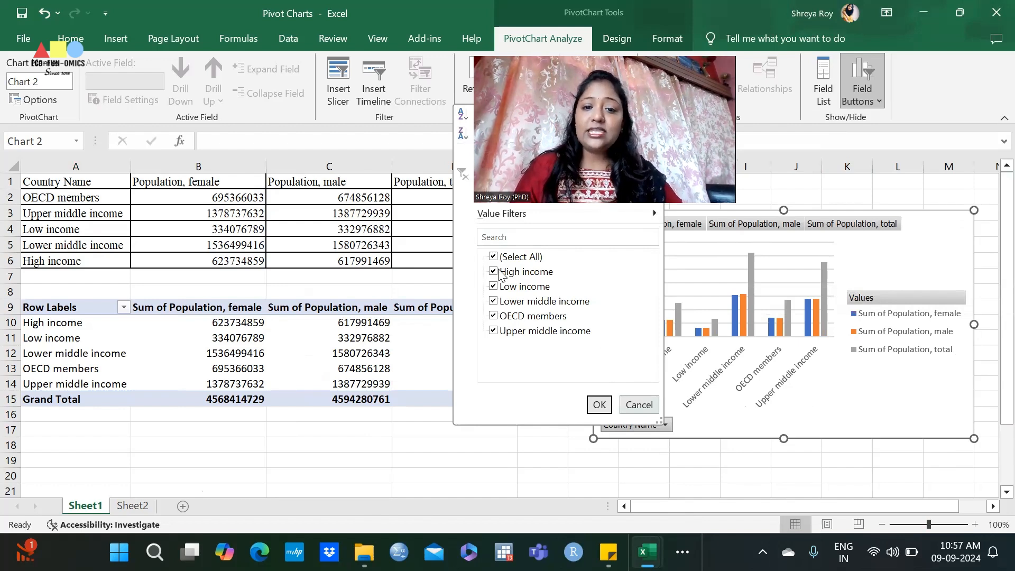
click(492, 301)
click(492, 316)
click(493, 330)
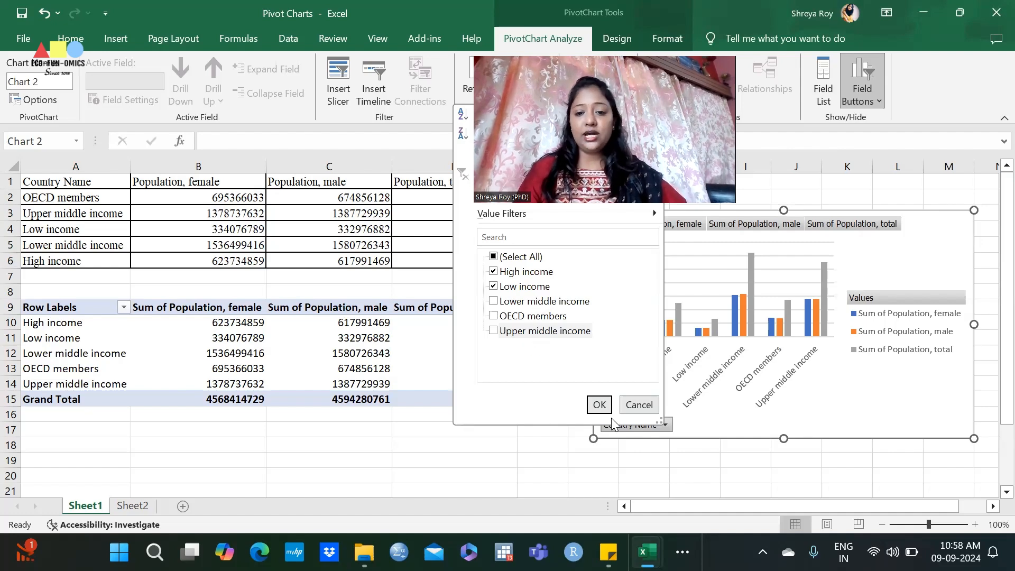
click(600, 405)
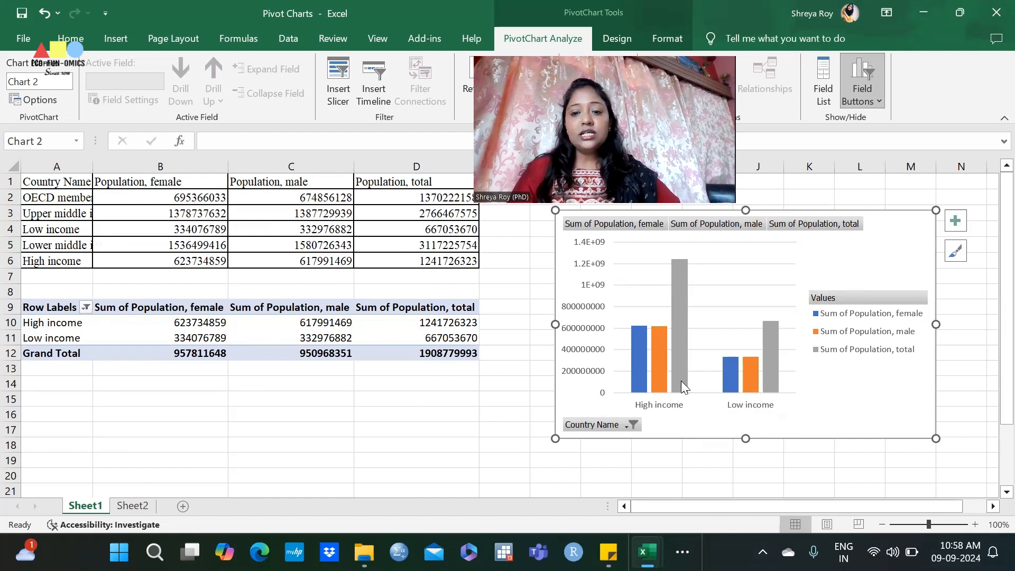
Step: Restore Lower middle income, OECD members and Upper middle income in the PivotChart's Country Name filter
click(628, 424)
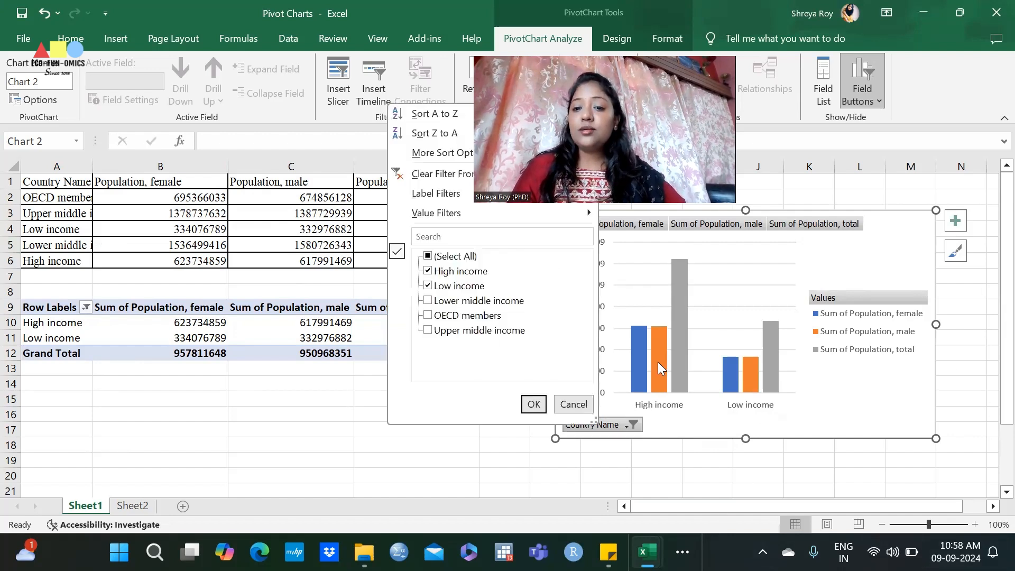
click(446, 300)
click(431, 300)
click(428, 315)
click(428, 330)
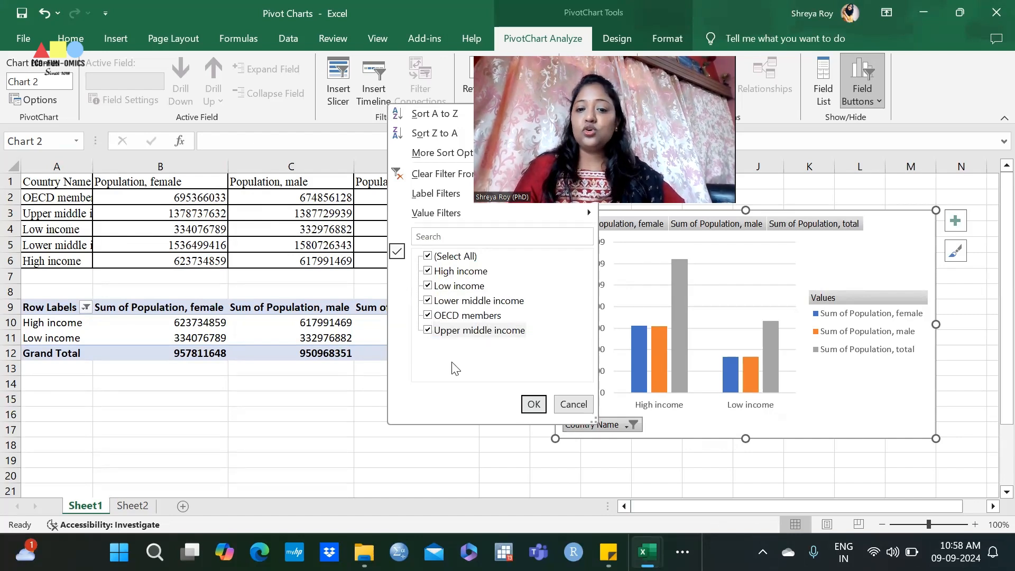
click(533, 403)
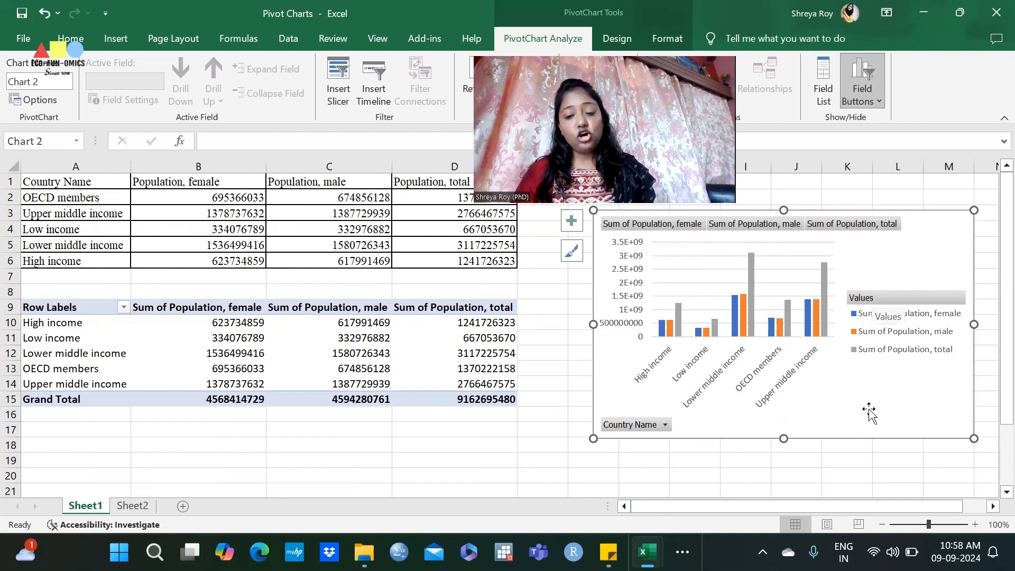
Step: Change the population PivotChart to a 2-D clustered bar chart
click(756, 313)
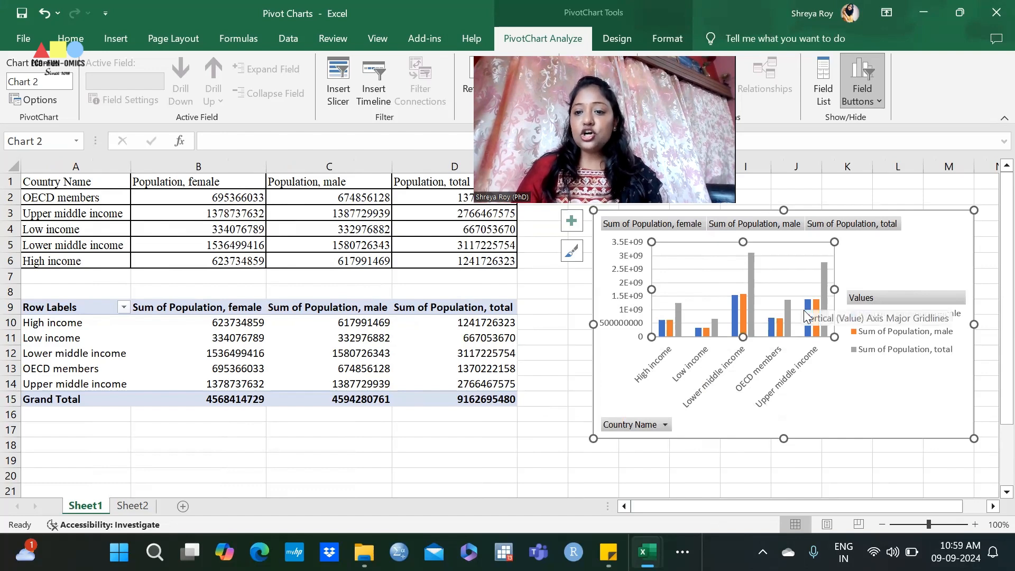
mouse_move(778, 332)
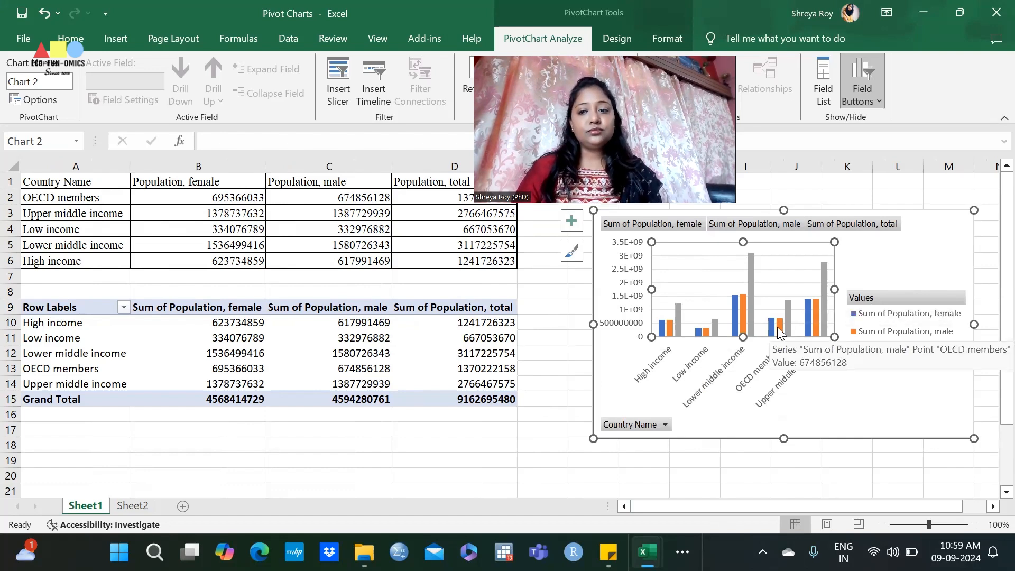
click(115, 42)
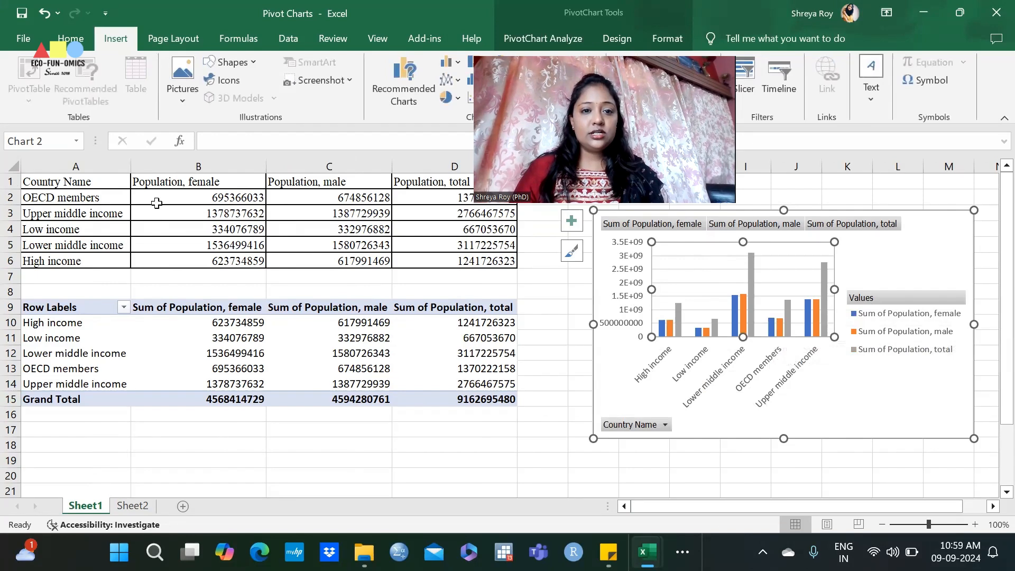
click(450, 62)
click(451, 243)
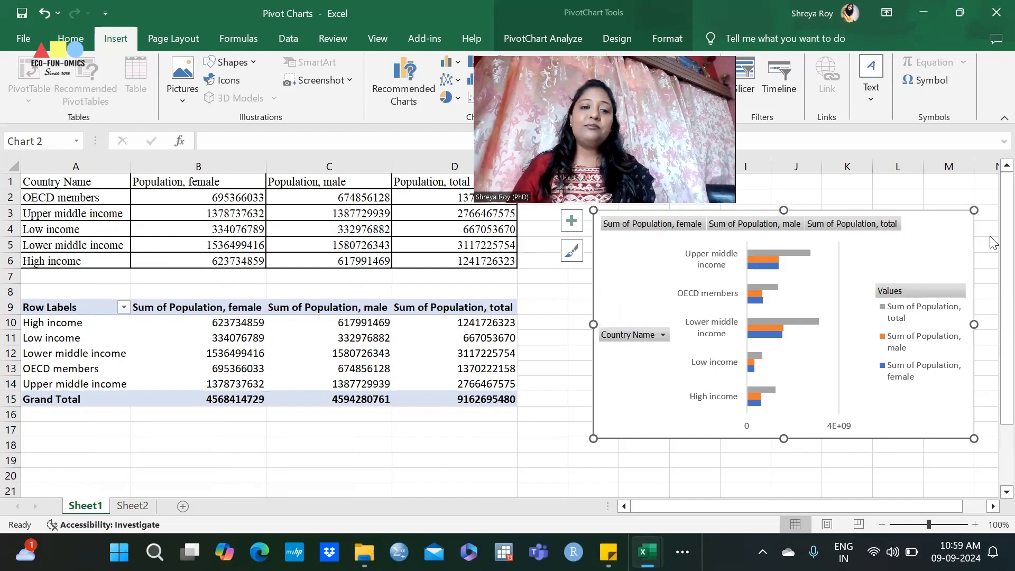
Step: Try a 2-D clustered column chart for the PivotTable range A9:D15, then remove it
drag(32, 305, 509, 401)
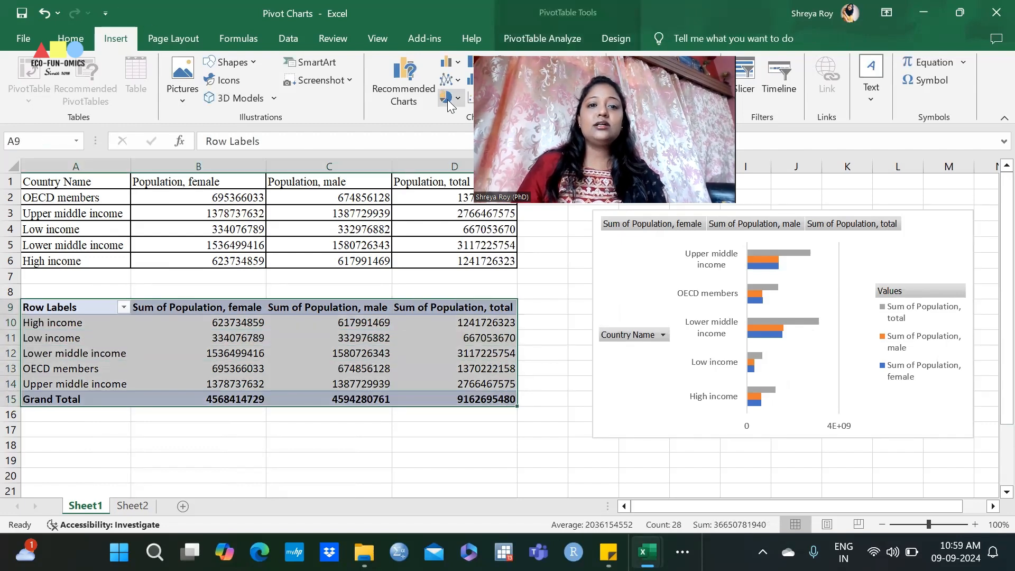
click(456, 66)
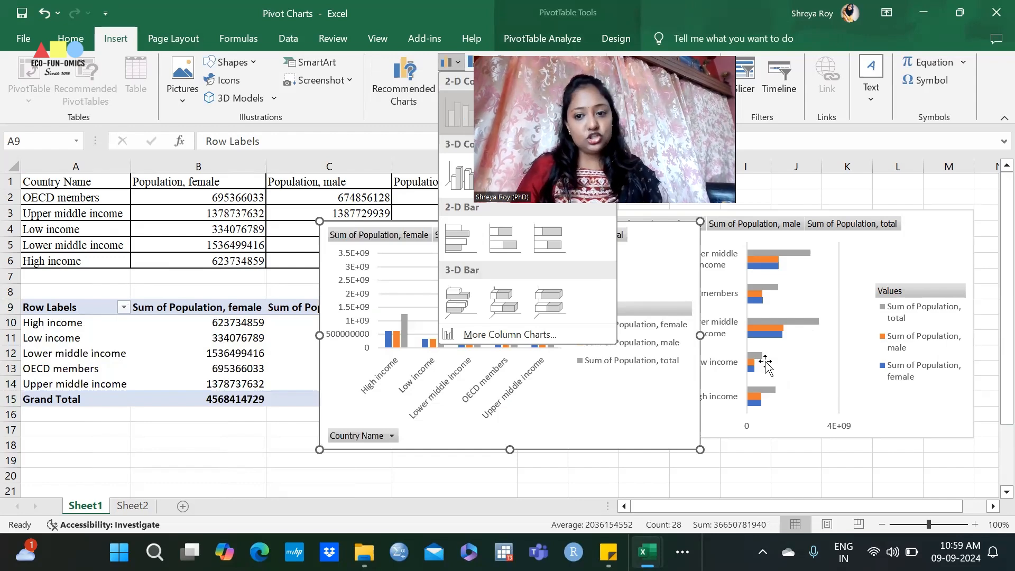
click(468, 116)
key(Delete)
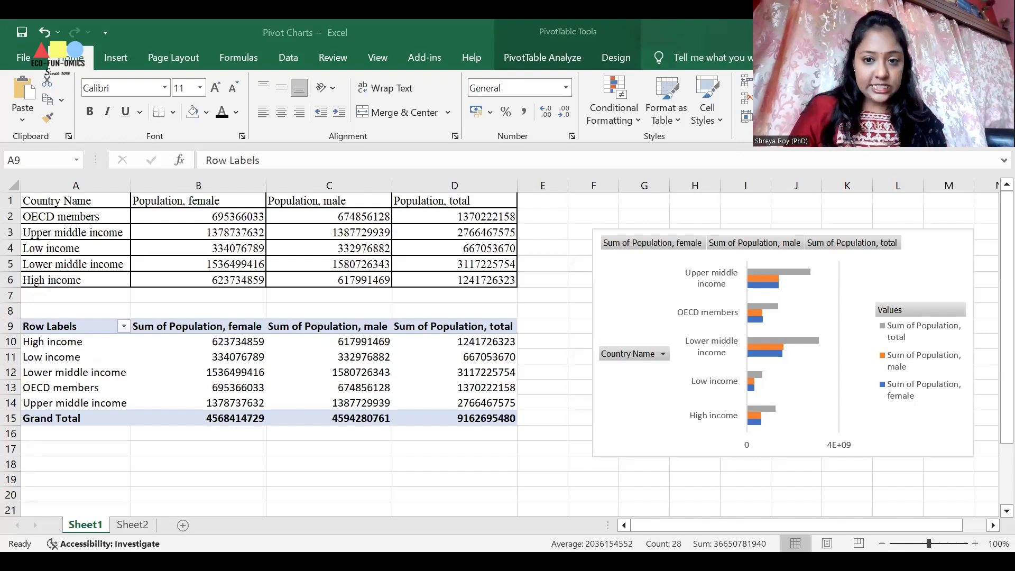
Step: On Sheet2, widen columns A to H equally so the headings and country names fit on one line
click(138, 527)
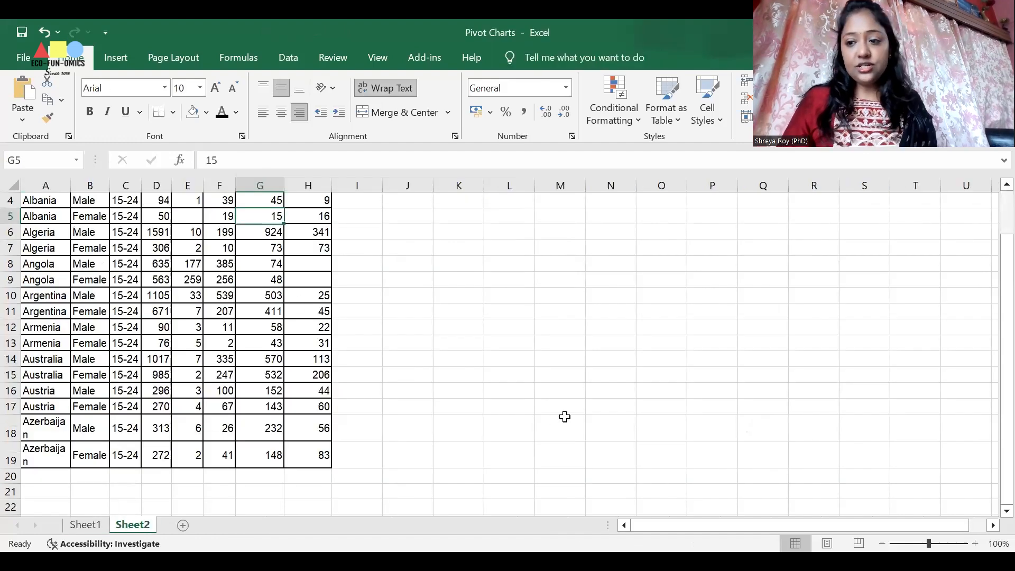
scroll(531, 426, up, 2)
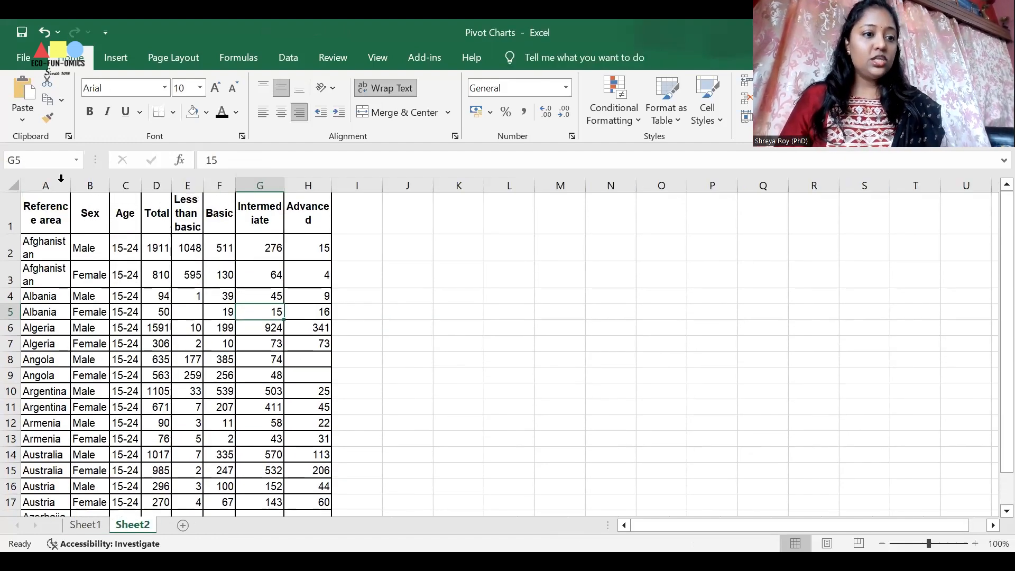
key(ctrl+a)
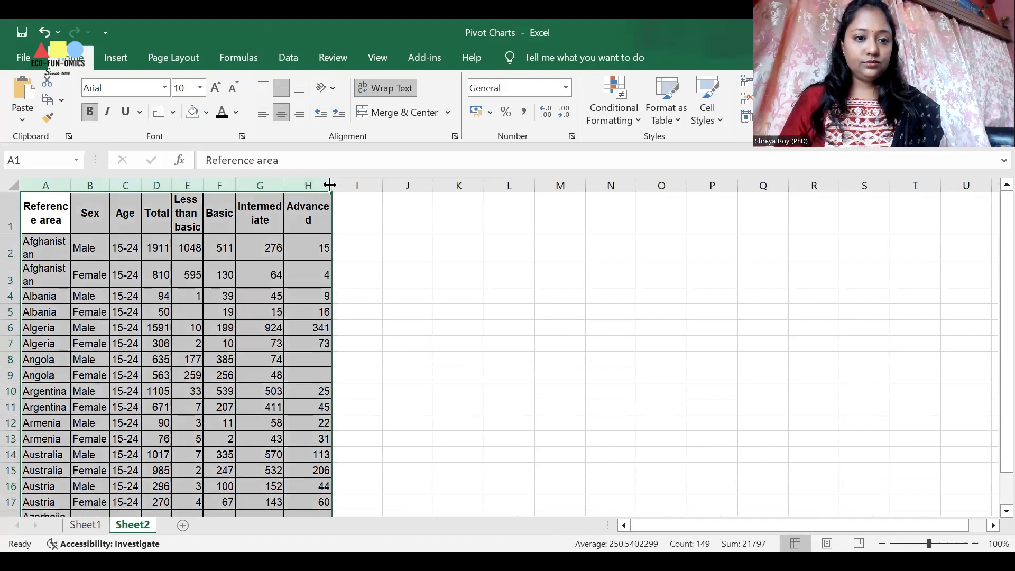
drag(332, 187, 385, 186)
click(378, 311)
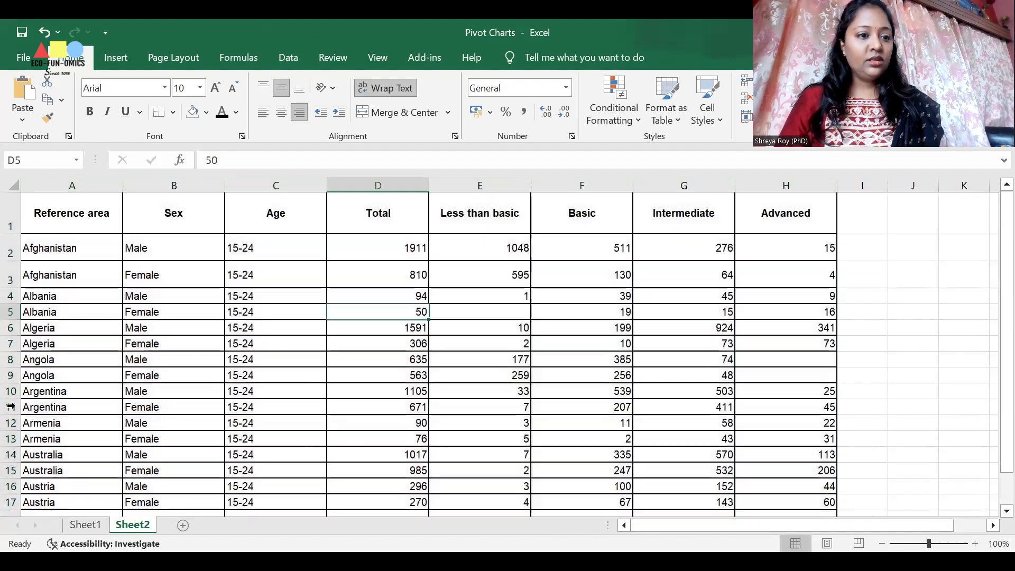
Step: Create a PivotChart and PivotTable from Sheet2 range A1:H19, placed on the existing worksheet at cell A22
drag(79, 211, 827, 466)
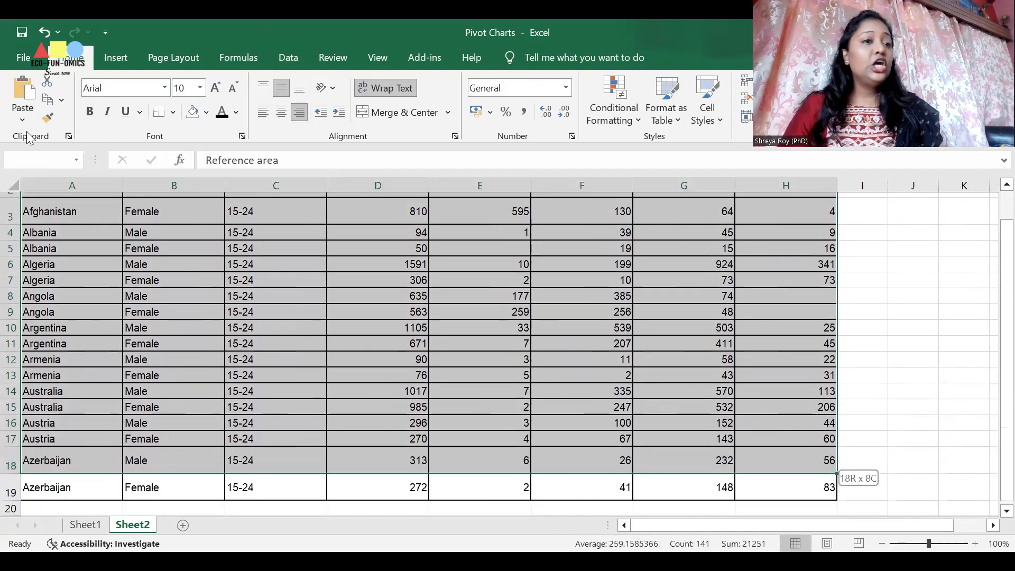
click(116, 58)
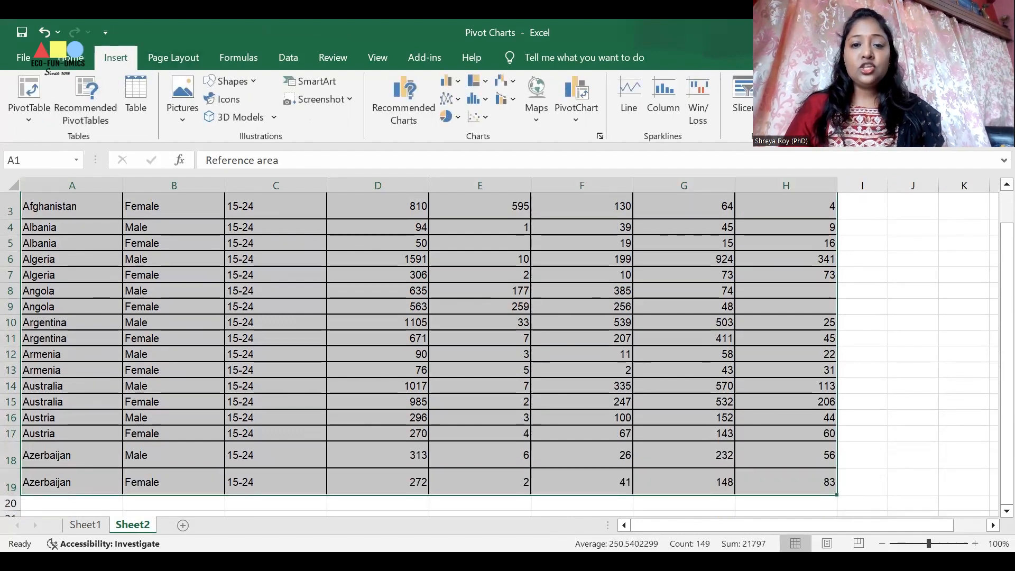
click(574, 121)
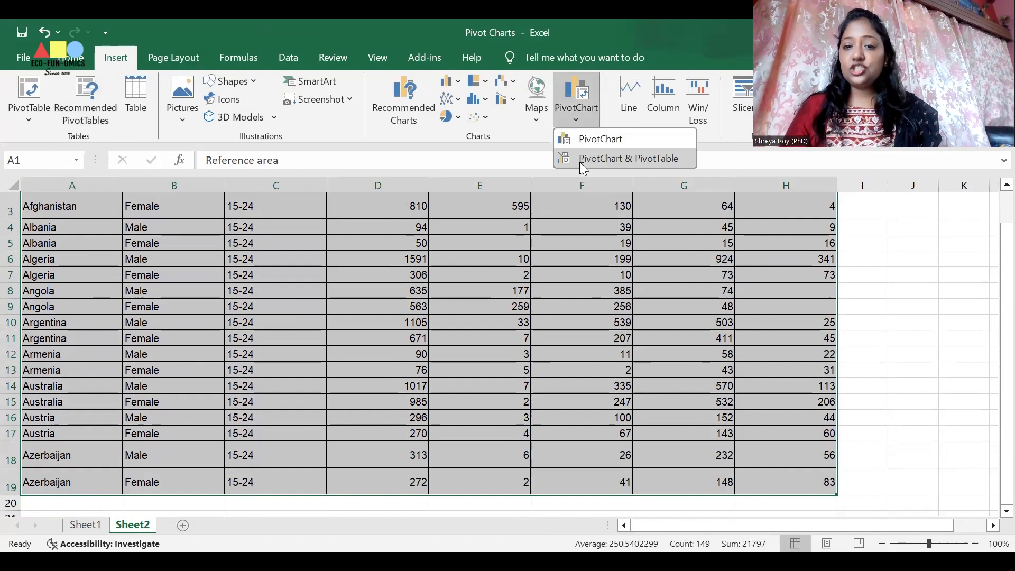
click(608, 158)
click(404, 278)
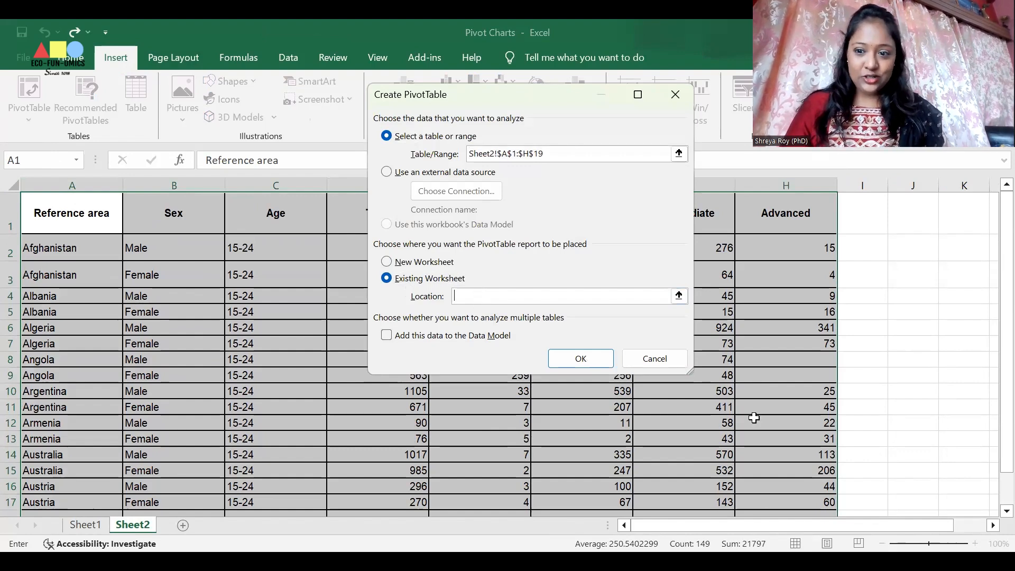
scroll(739, 423, down, 3)
click(51, 413)
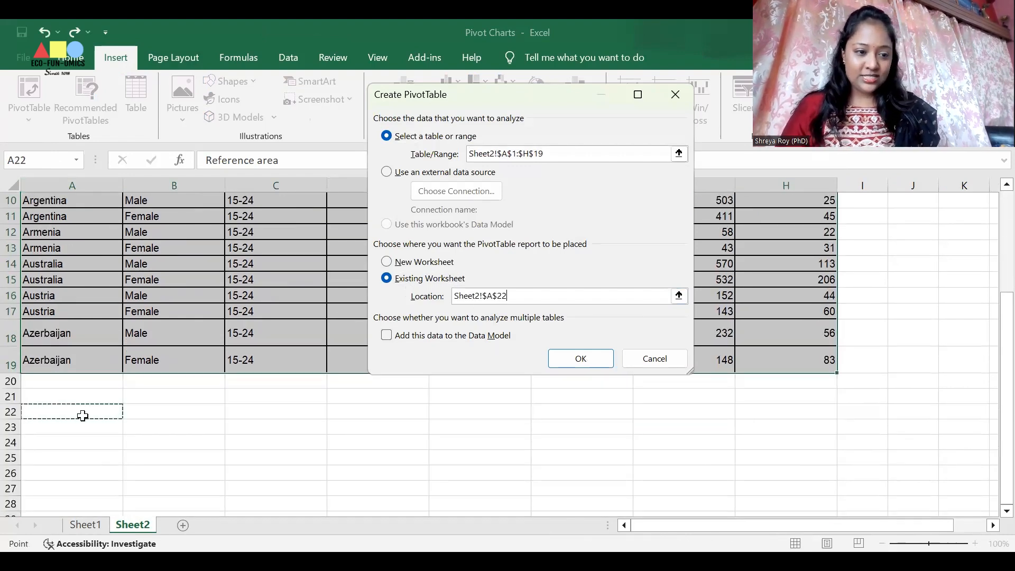
click(564, 362)
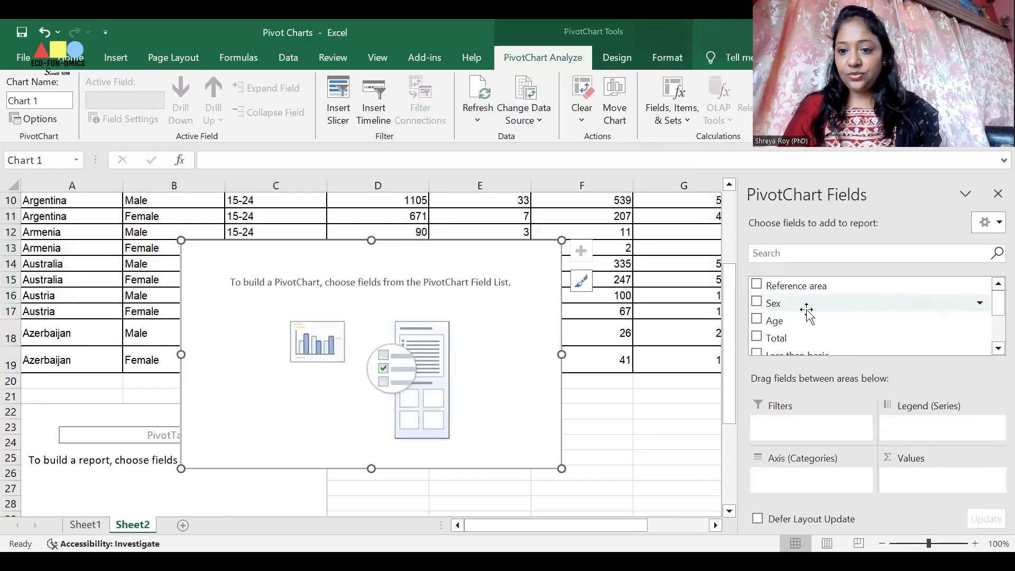
Step: Add Reference area, Sex, Age, Total, Less than basic, Basic, Intermediate and Advanced to the PivotChart, and close the field list
click(756, 286)
click(756, 303)
click(756, 320)
click(757, 337)
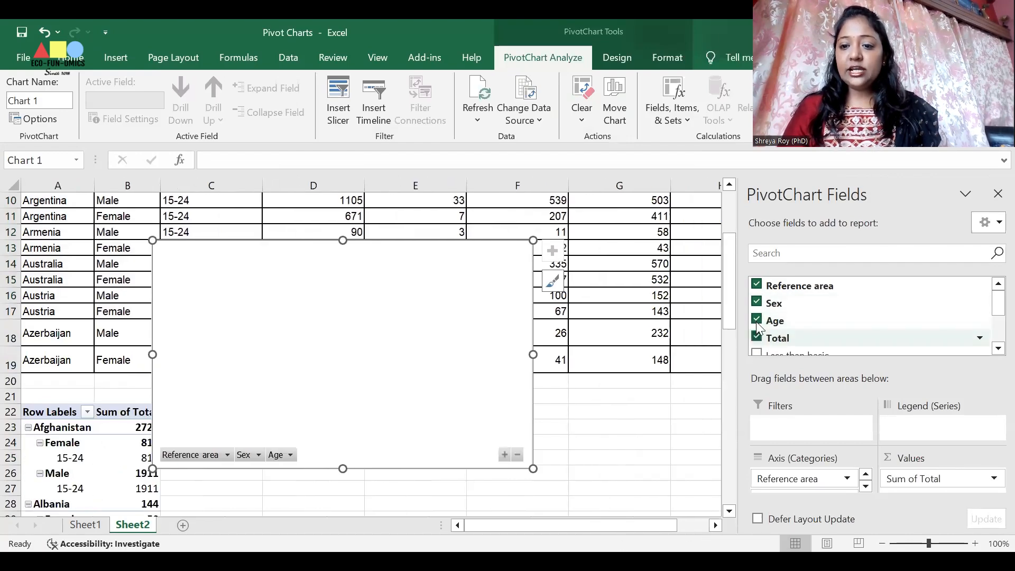
scroll(757, 333, down, 1)
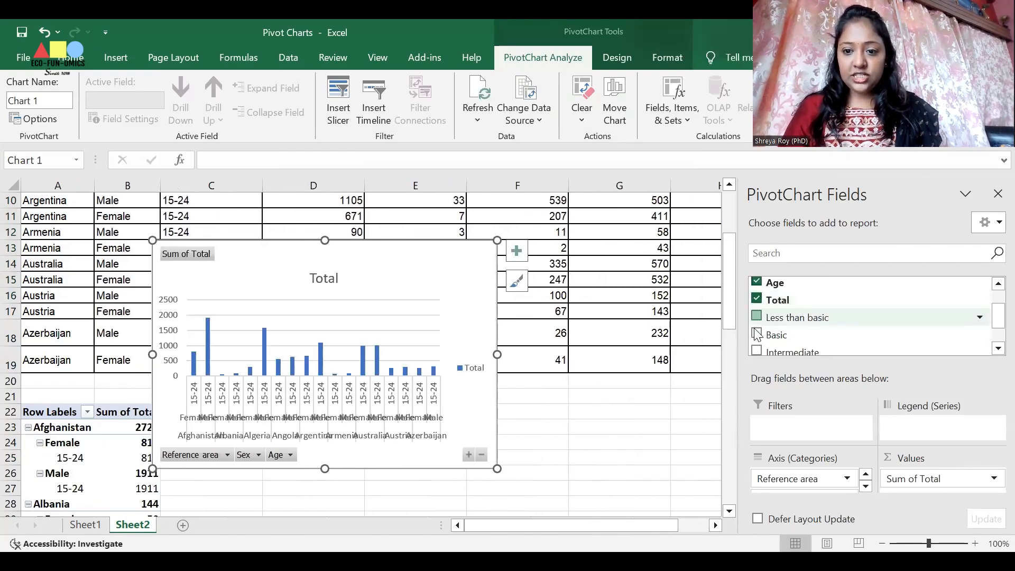
click(756, 316)
click(756, 334)
scroll(758, 333, down, 1)
click(756, 311)
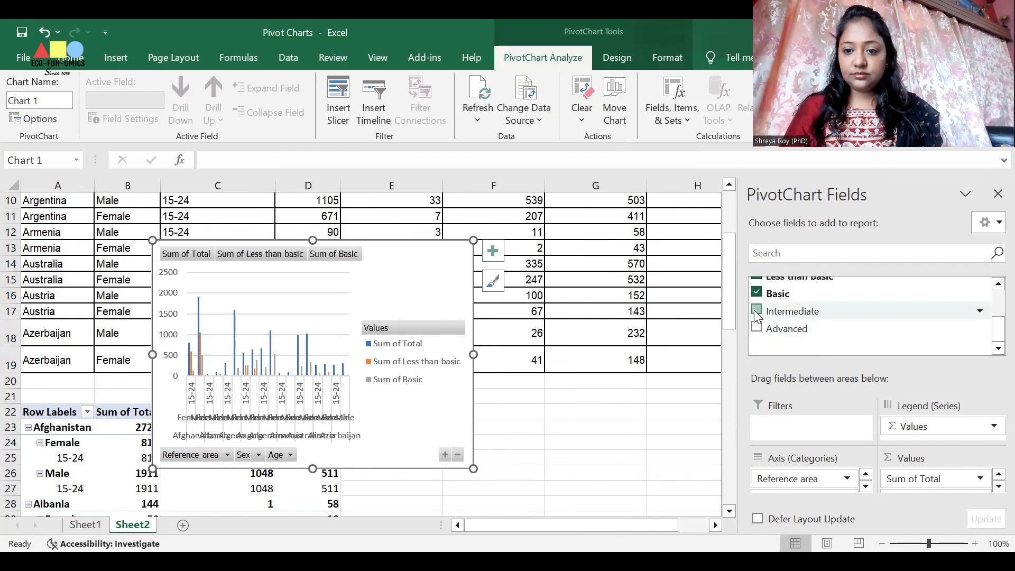
click(756, 327)
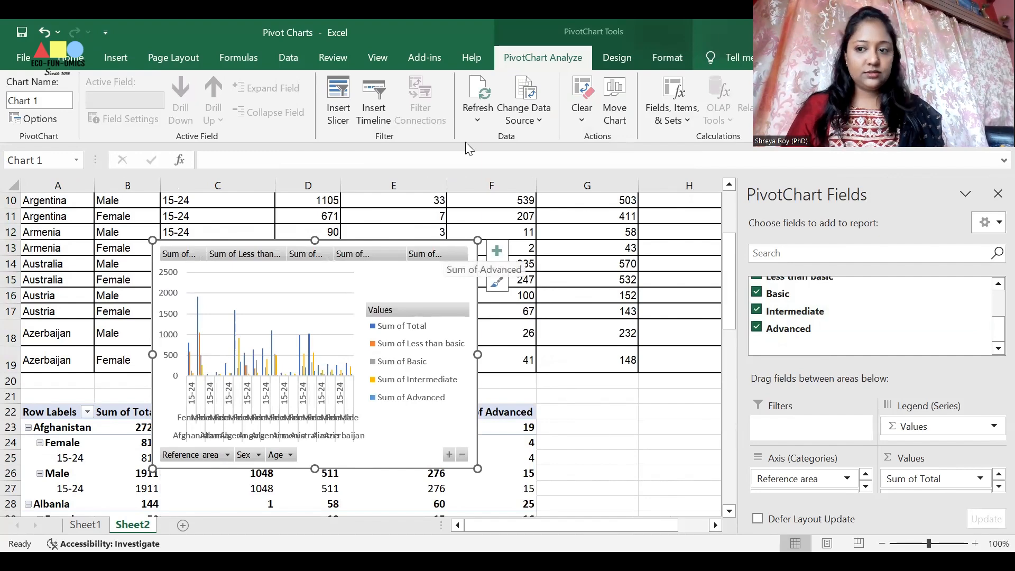
click(995, 195)
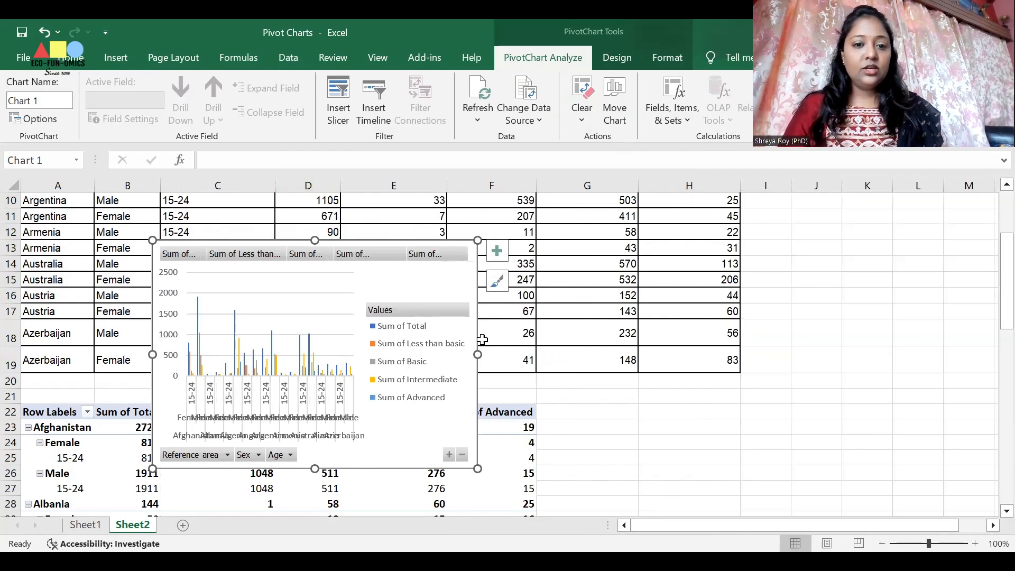
Step: Move the PivotChart beside the source data and enlarge it to span about columns J to W, down to row 23
drag(430, 294, 889, 294)
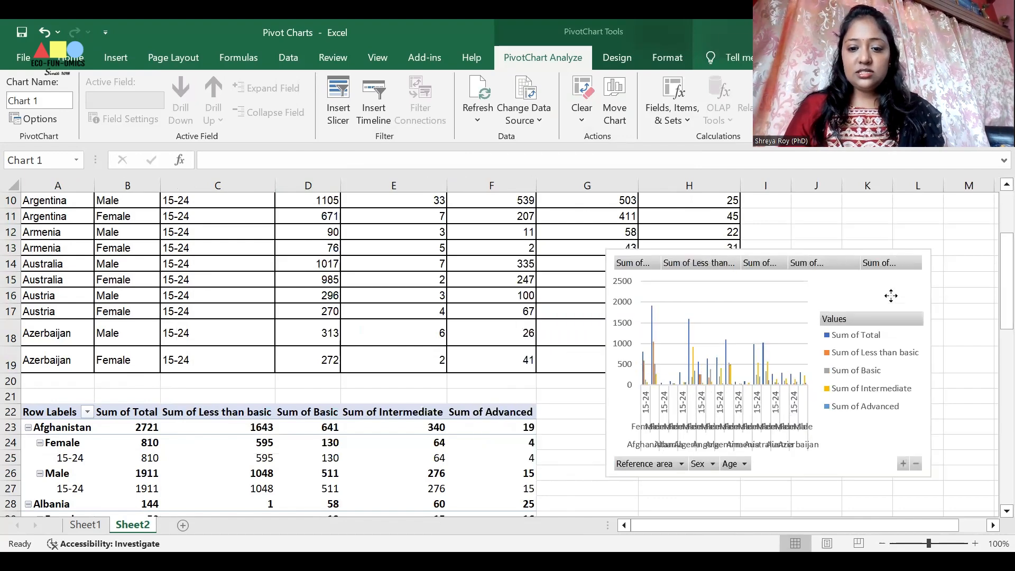
click(993, 524)
scroll(993, 524, right, 9)
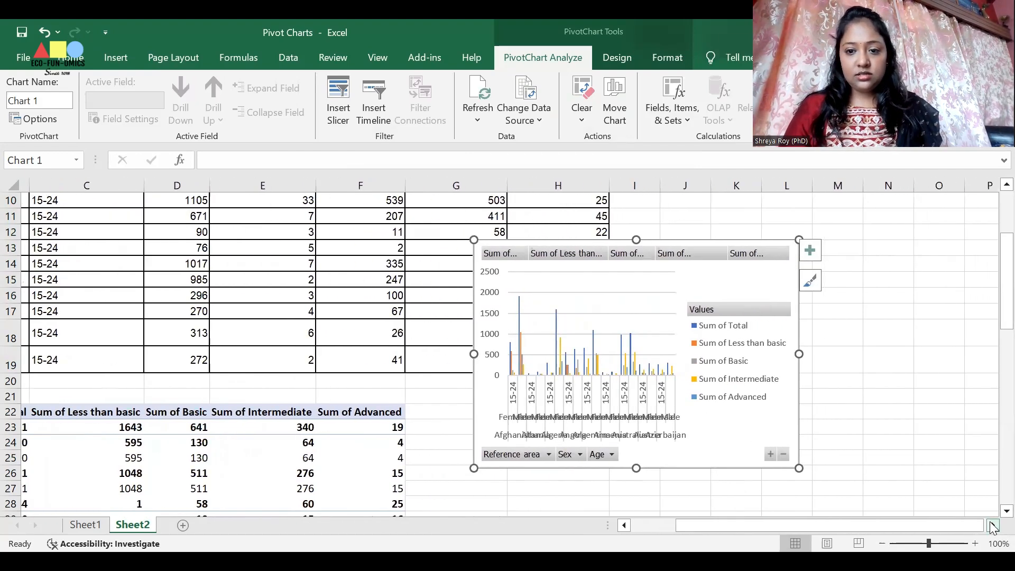
scroll(825, 357, up, 2)
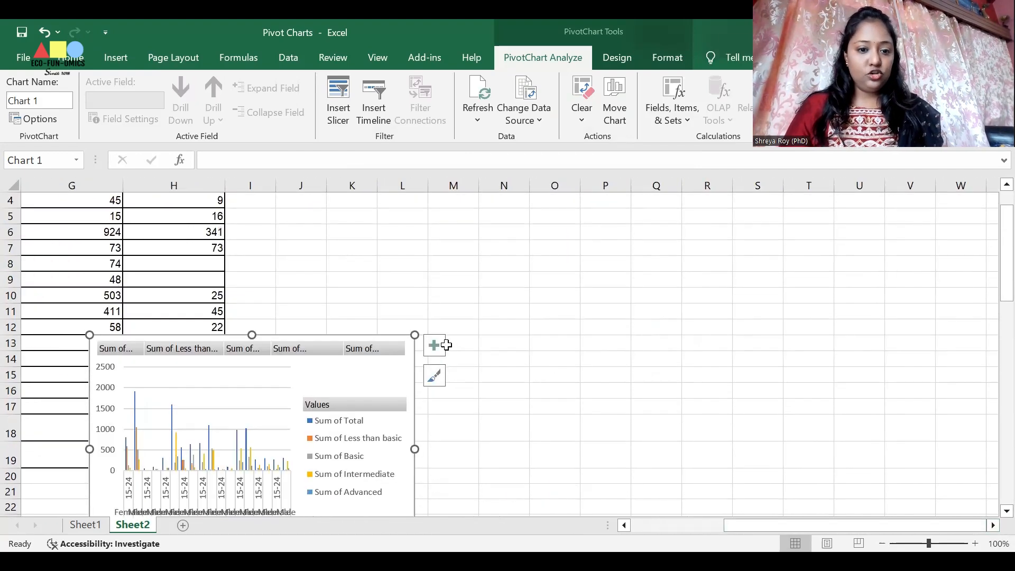
drag(397, 385, 620, 258)
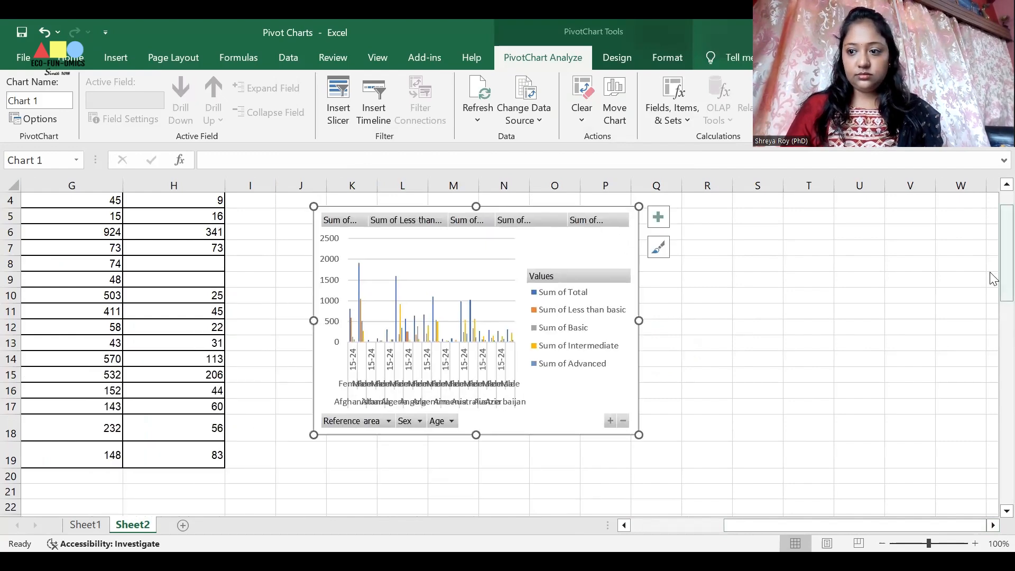
drag(1004, 275, 1003, 251)
drag(621, 341, 579, 242)
drag(604, 443, 832, 510)
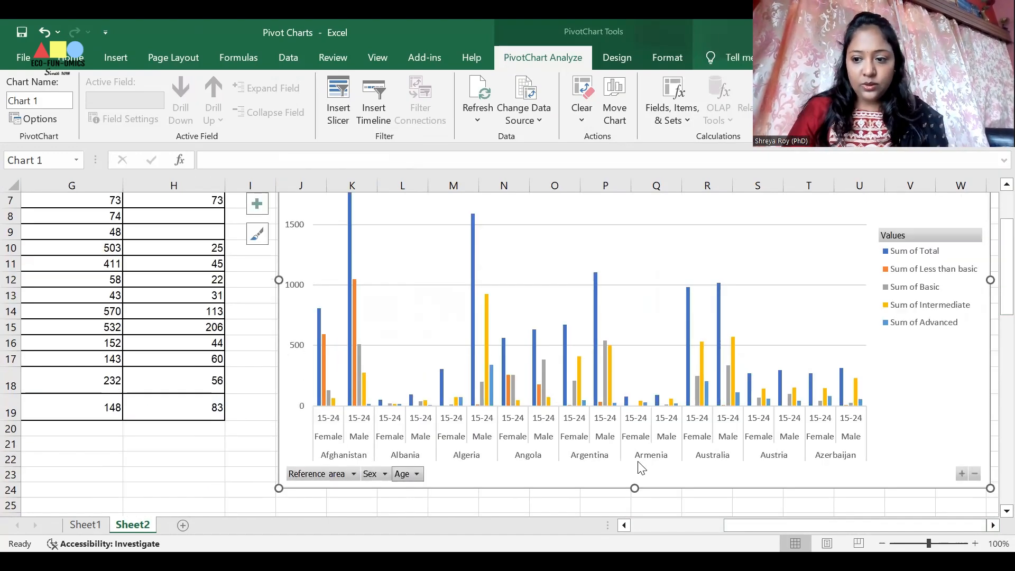
Step: Filter the PivotChart by Sex to show only Female
click(370, 473)
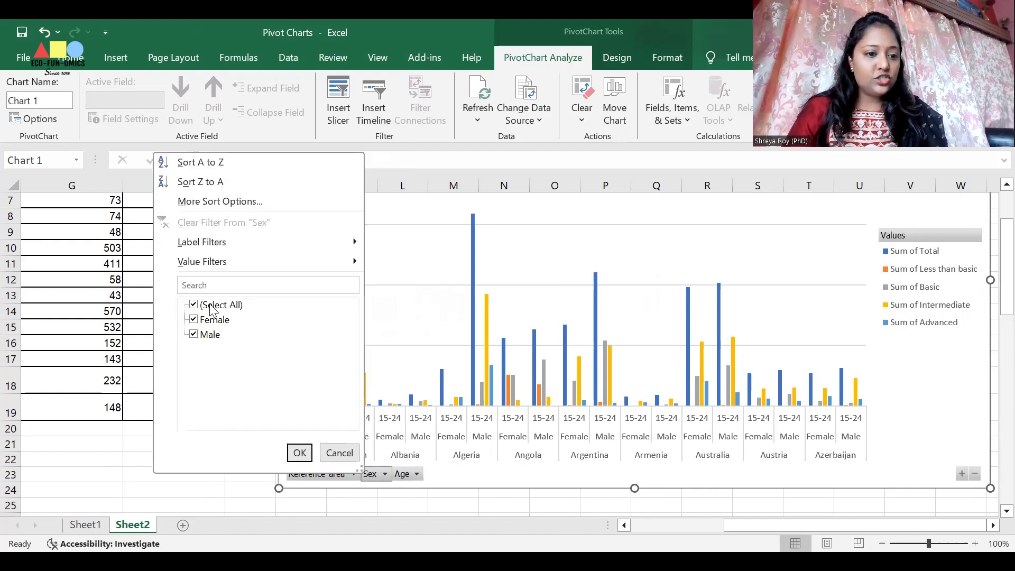
click(194, 334)
click(300, 453)
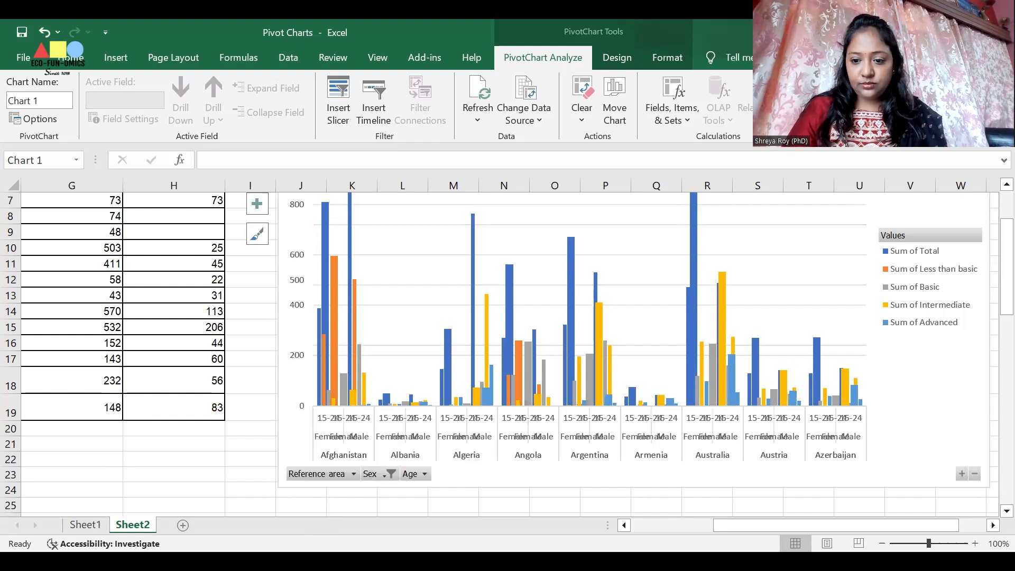
Step: Filter the PivotChart by Reference area to show only Argentina
click(320, 473)
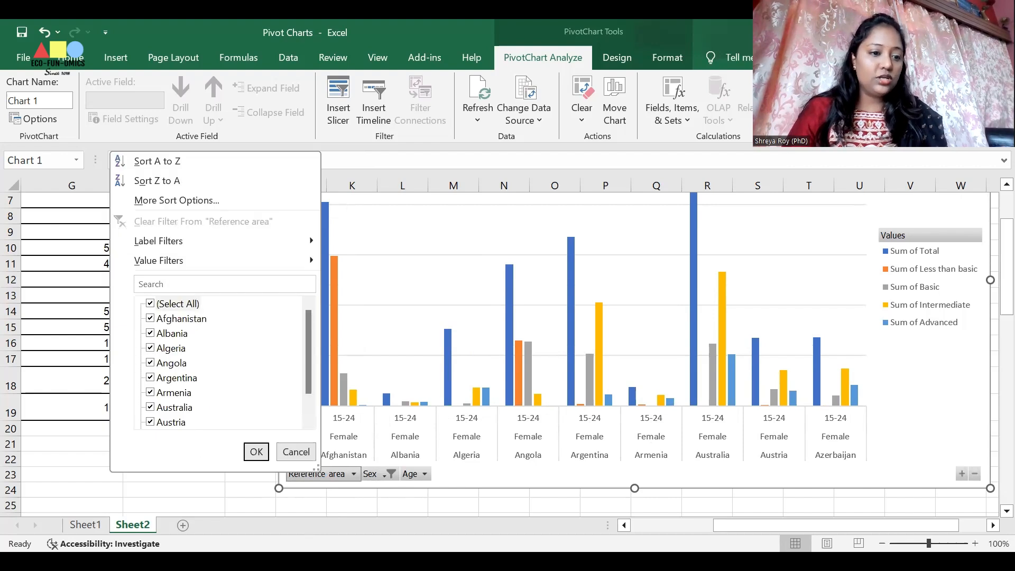
click(151, 304)
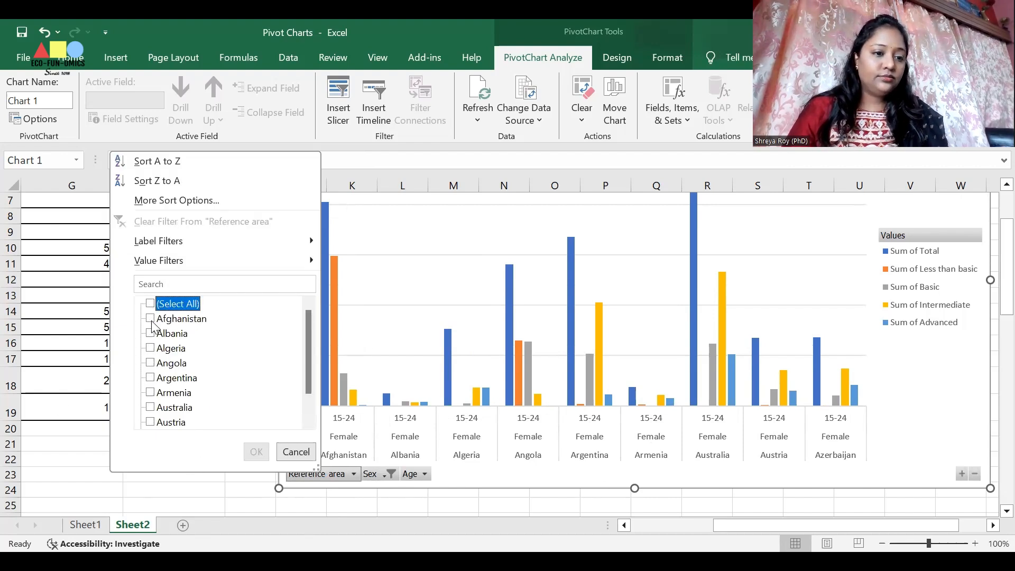
click(151, 378)
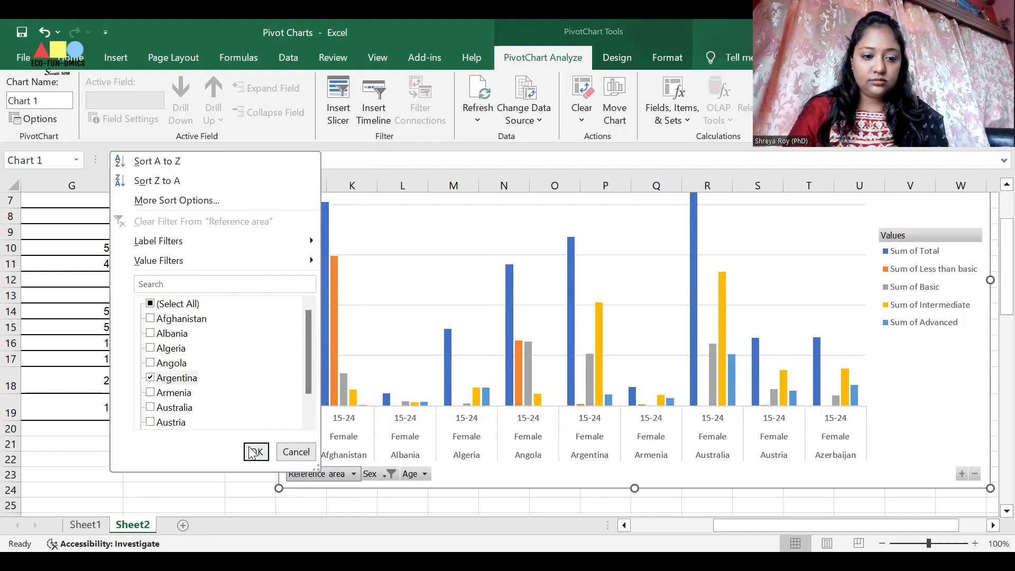
click(256, 452)
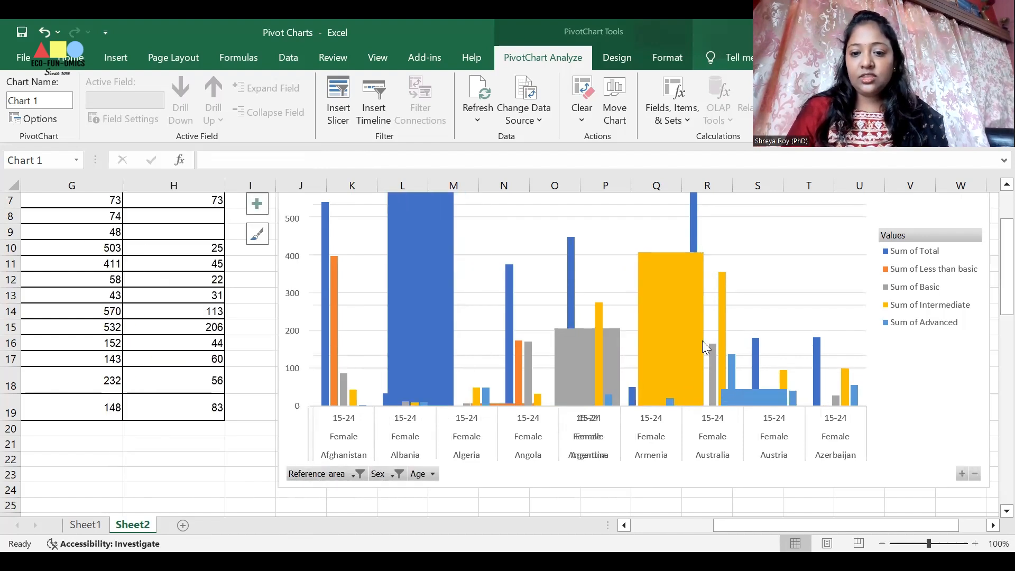
scroll(820, 403, up, 1)
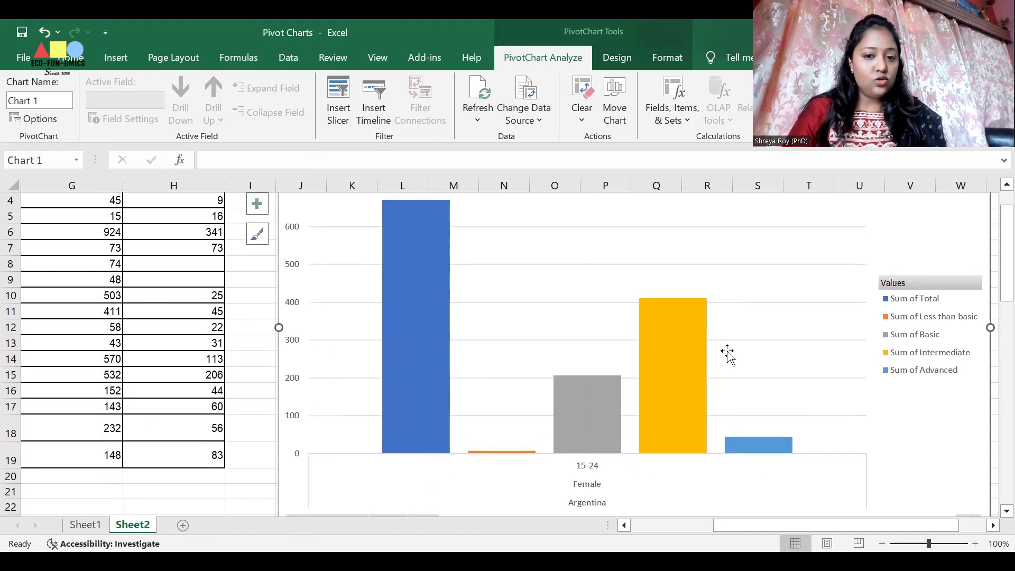
Step: Try a basic 2-D line chart type for the Argentina PivotChart
click(492, 415)
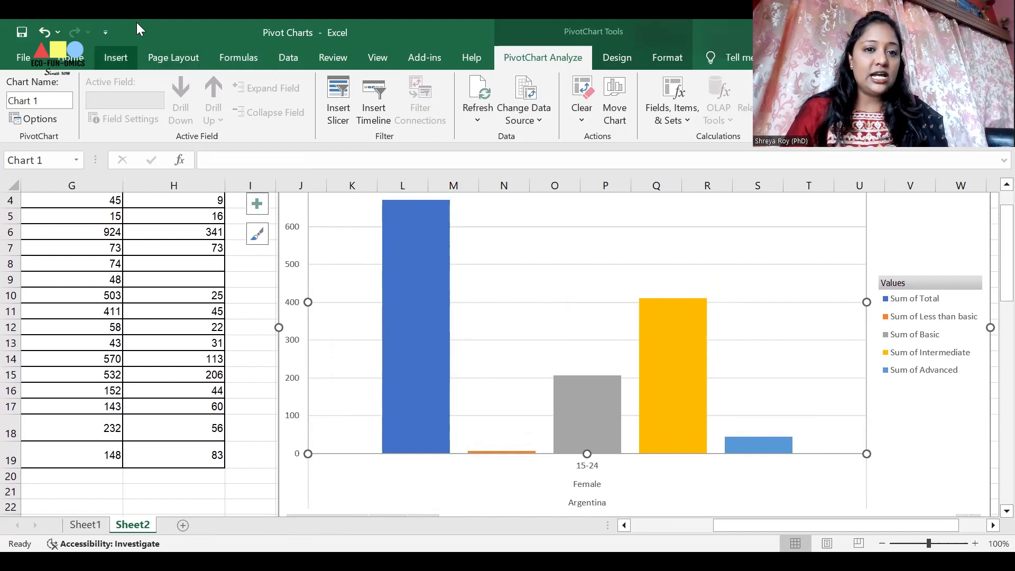
click(115, 57)
click(448, 101)
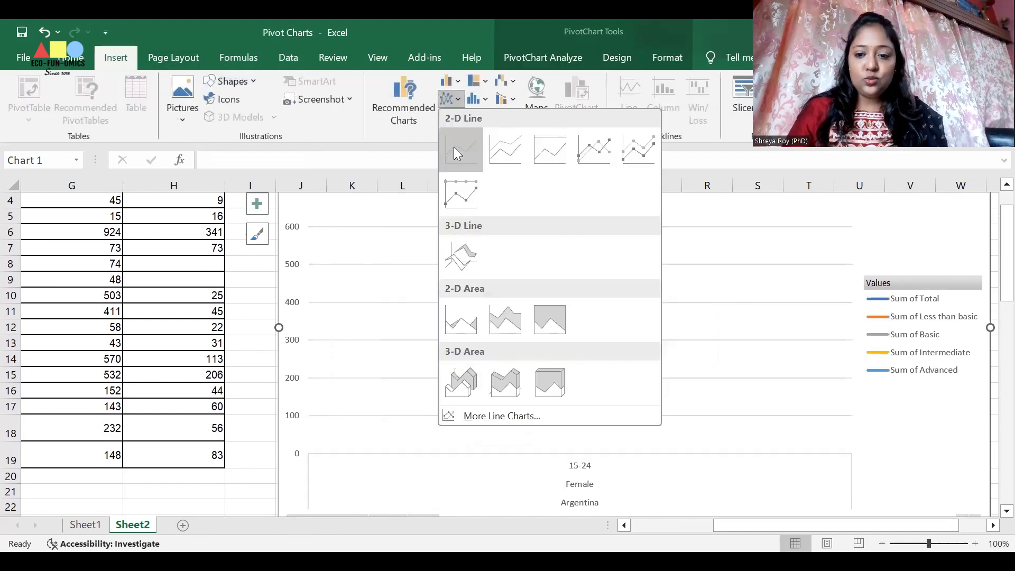
click(454, 148)
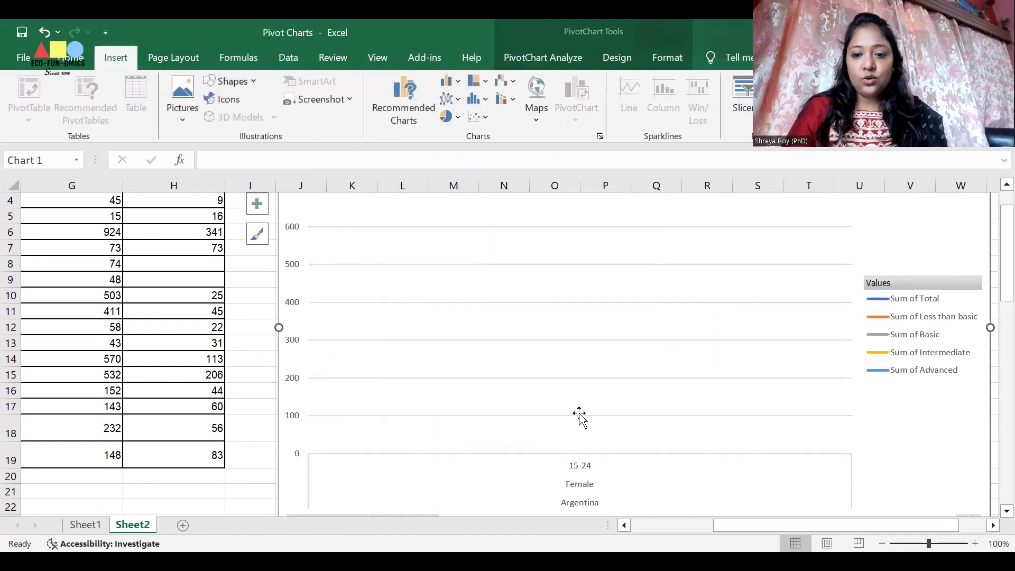
scroll(648, 396, down, 2)
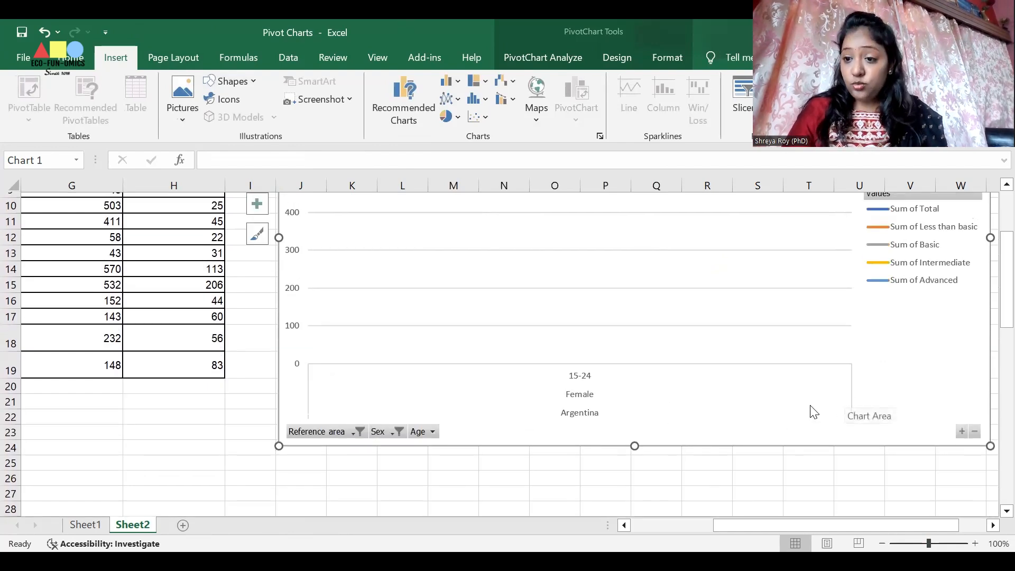
Step: Change the Argentina PivotChart to a 2-D clustered bar chart
scroll(810, 410, up, 2)
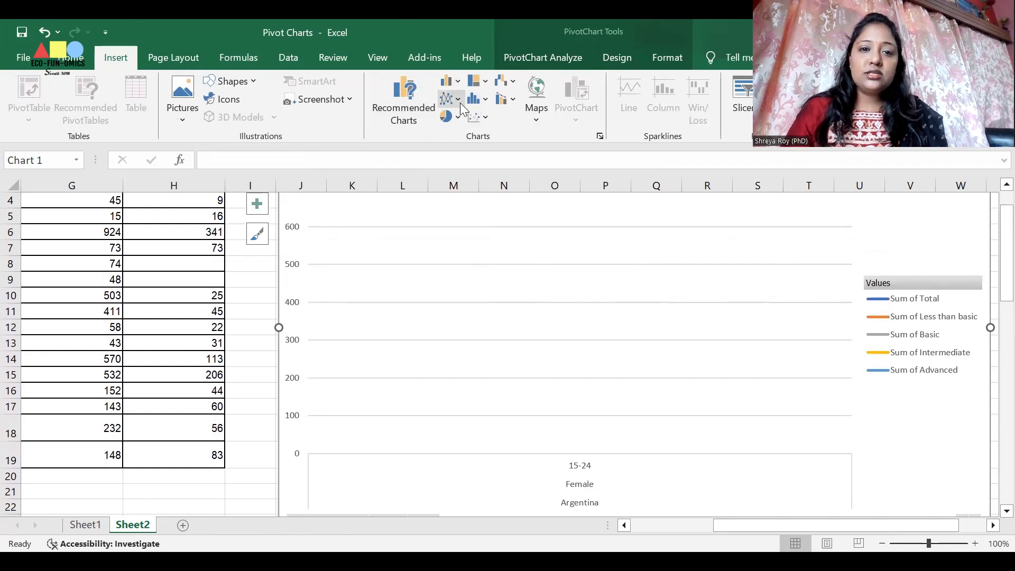
scroll(433, 187, up, 1)
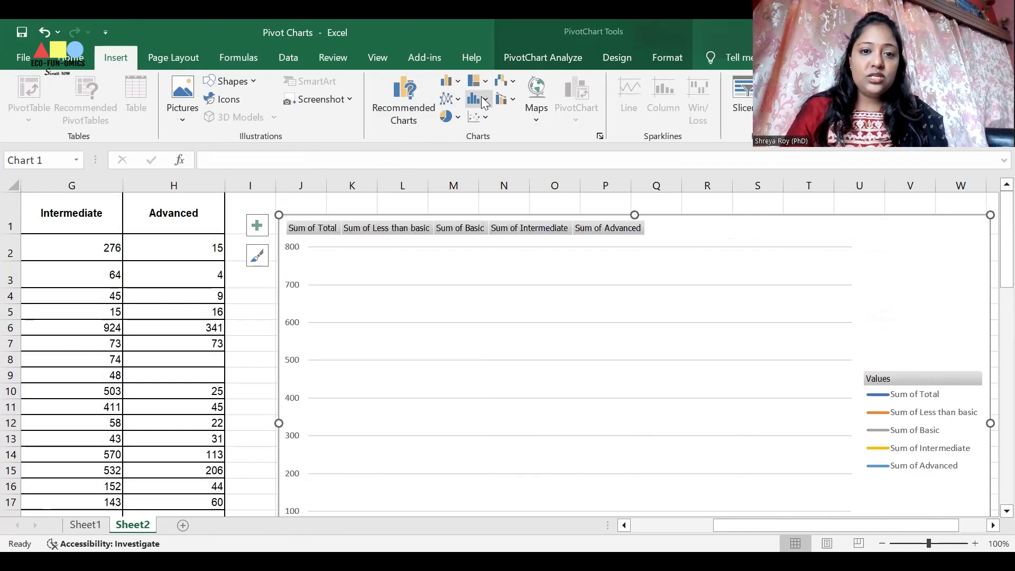
click(478, 99)
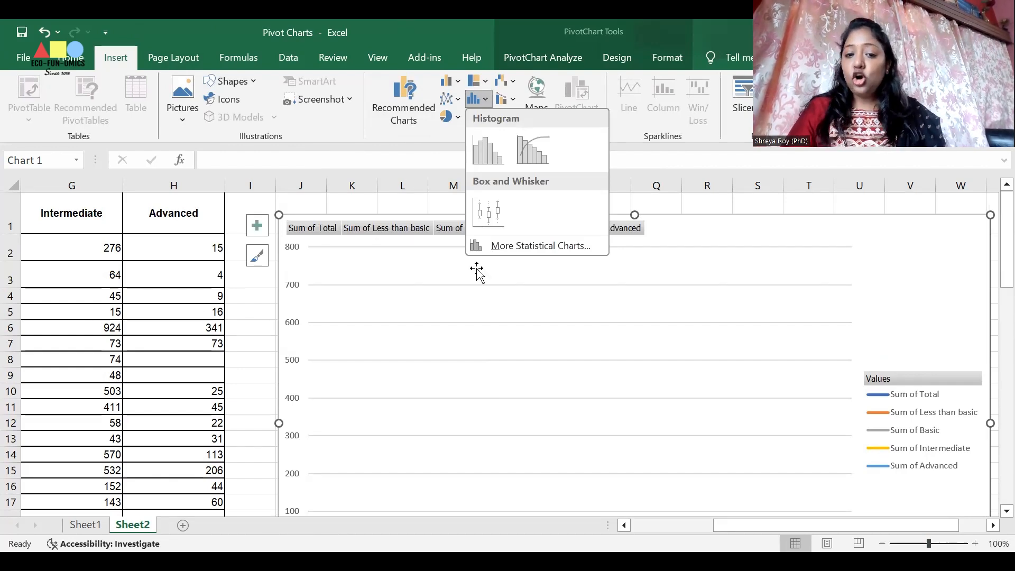
click(414, 414)
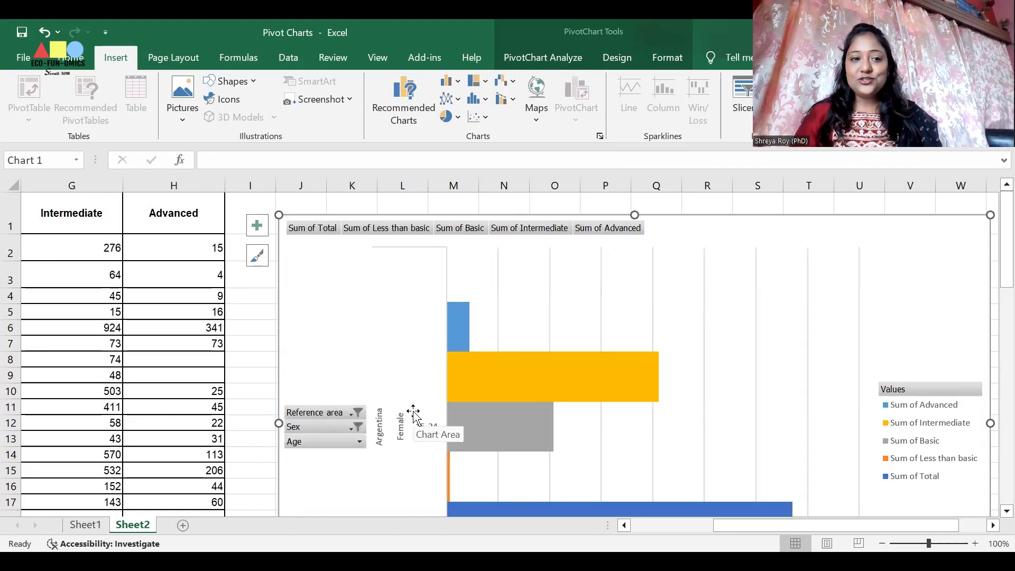
Step: Examine the Sheet2 source data beside the Argentina PivotChart and the options in the chart's Sex filter
drag(729, 529, 613, 536)
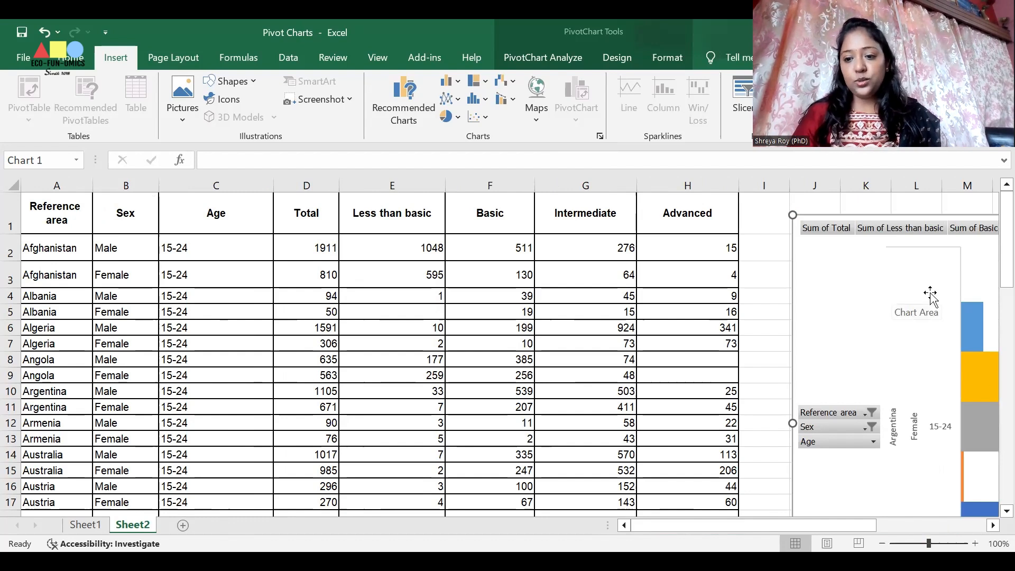
click(854, 427)
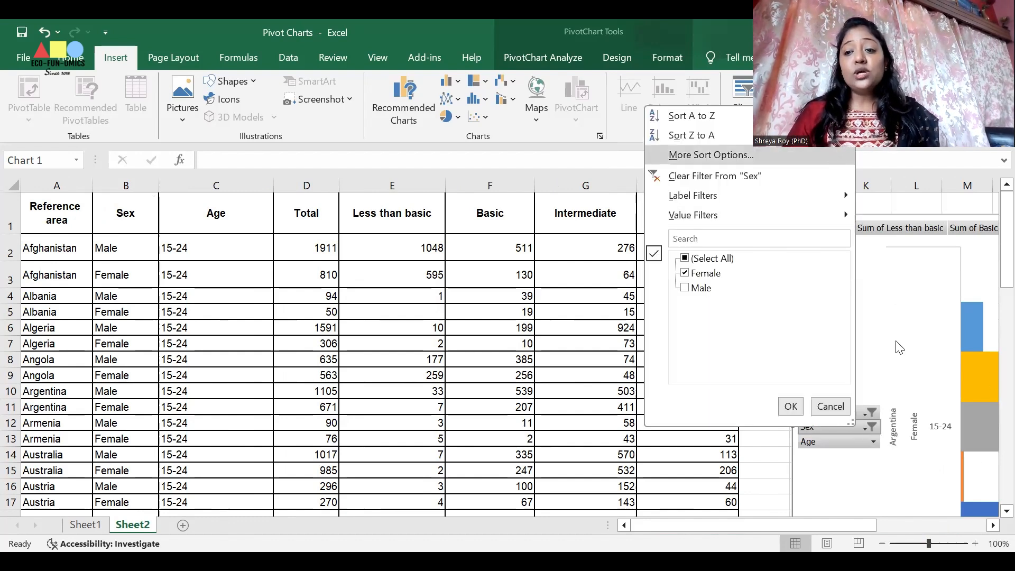
click(897, 357)
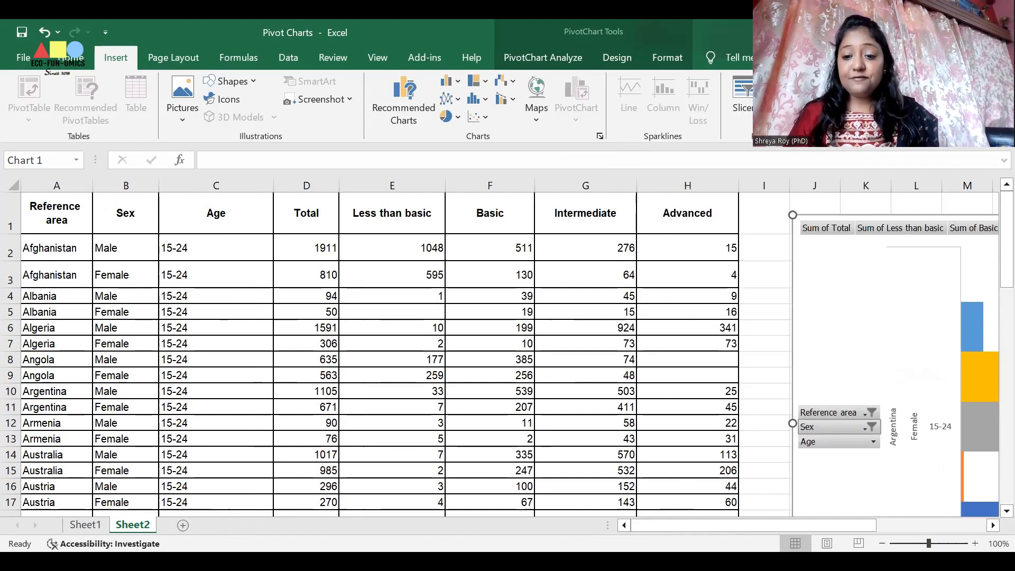
drag(840, 526, 982, 547)
Step: Change the population PivotChart on Sheet1 to a basic Line chart
click(85, 524)
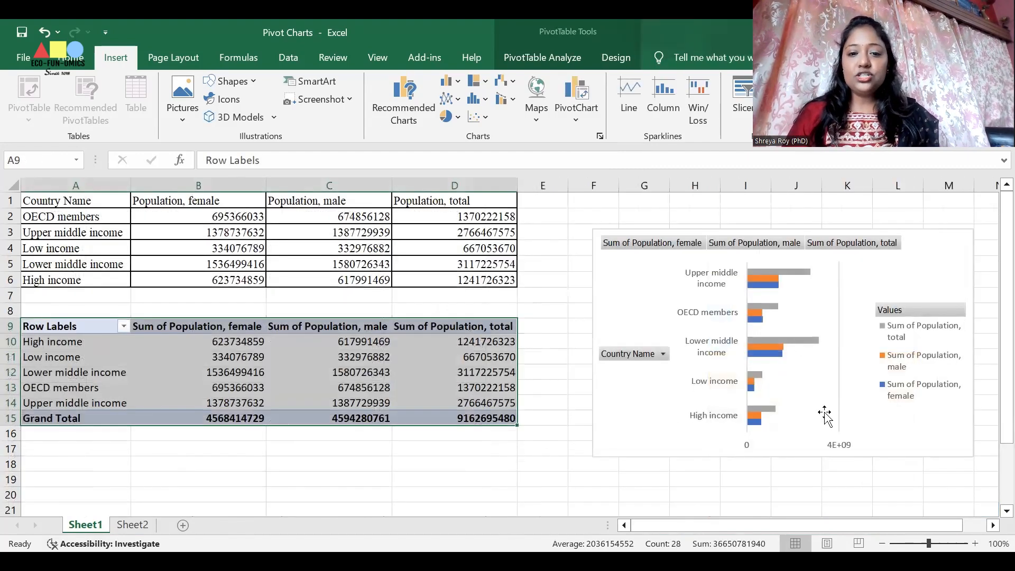
click(926, 476)
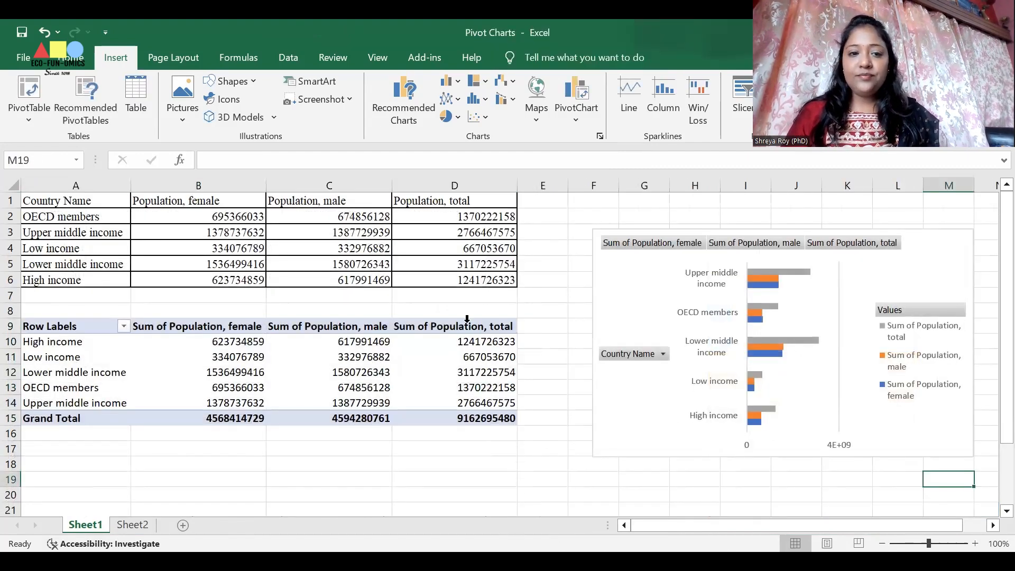
click(828, 423)
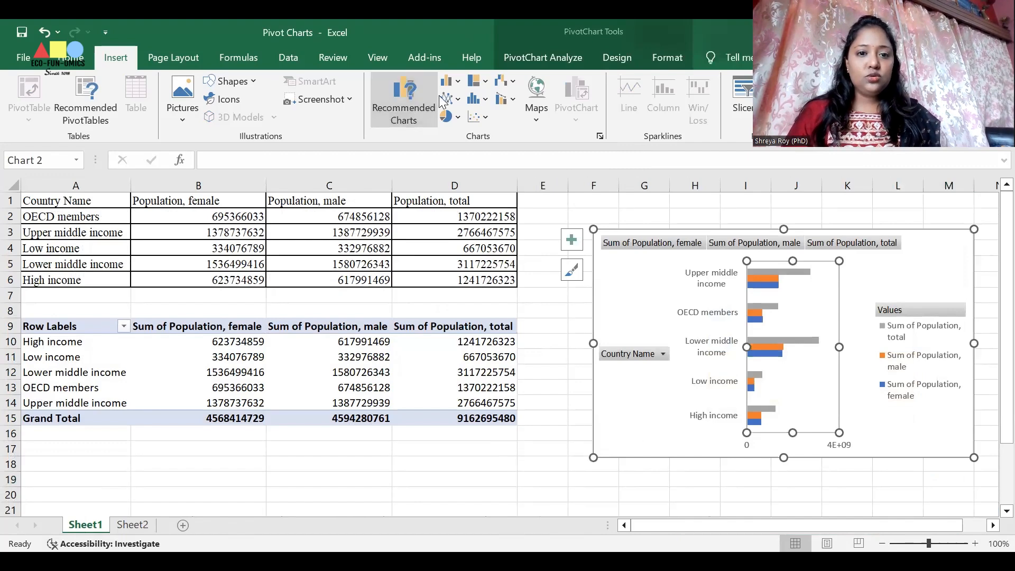
click(408, 108)
click(331, 164)
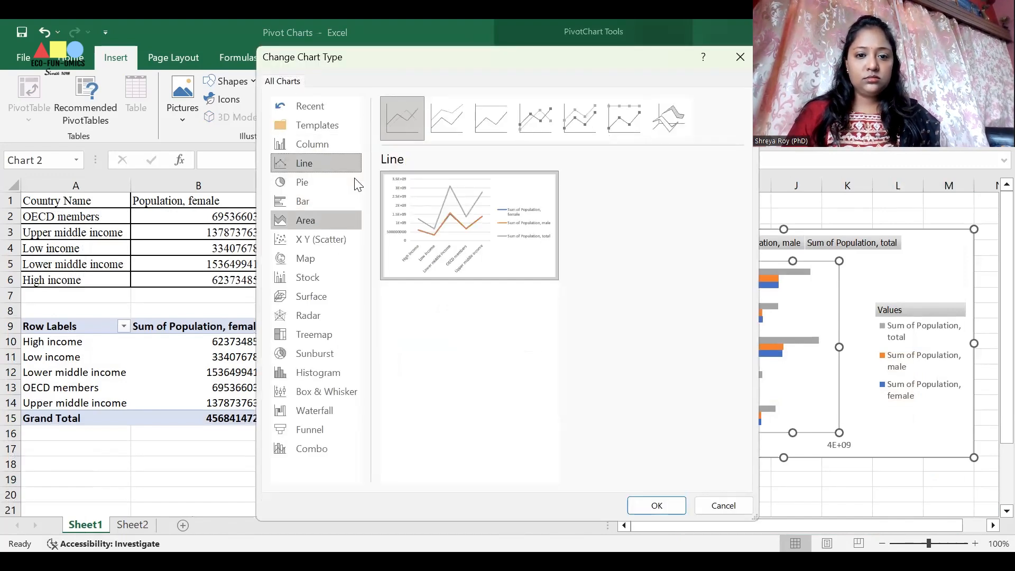
click(658, 509)
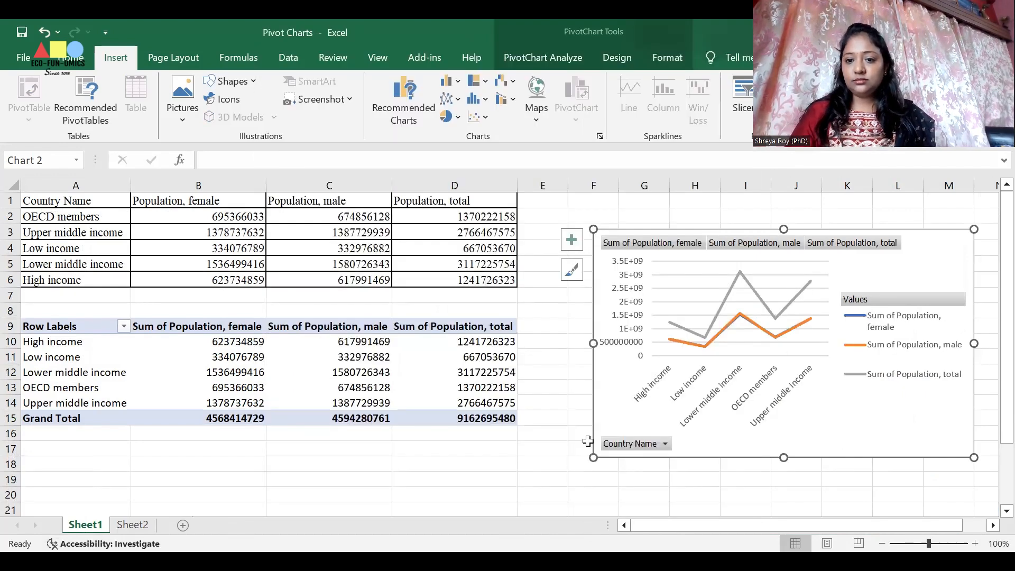